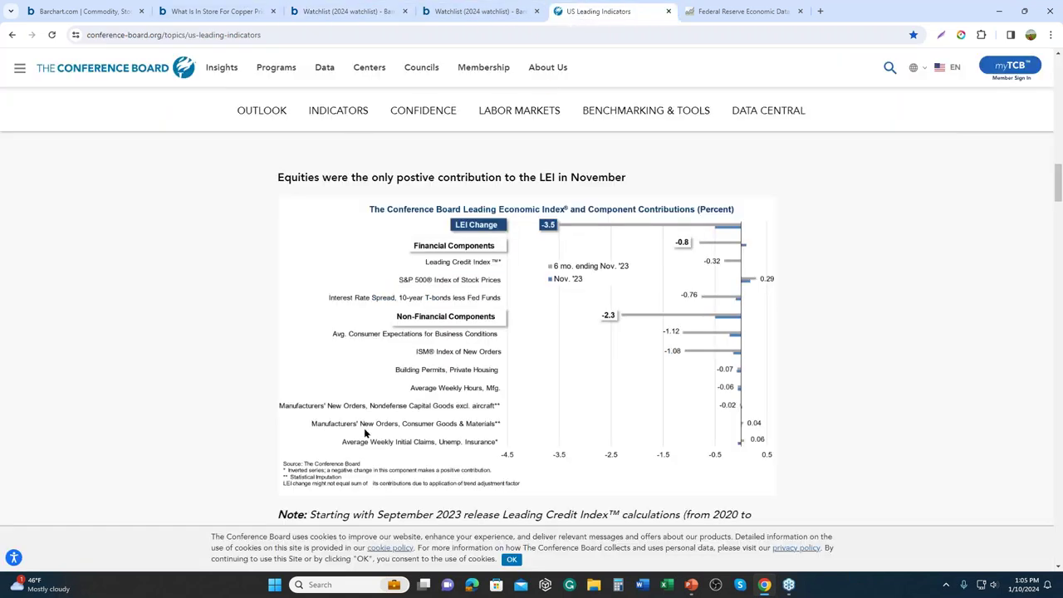
Review the US Leading Indicators page from its headline down to the LEI component contributions chart.
{"action": "scroll", "coordinate": [364, 399], "scroll_direction": "up", "scroll_amount": 10}
{"action": "scroll", "coordinate": [366, 380], "scroll_direction": "up", "scroll_amount": 6}
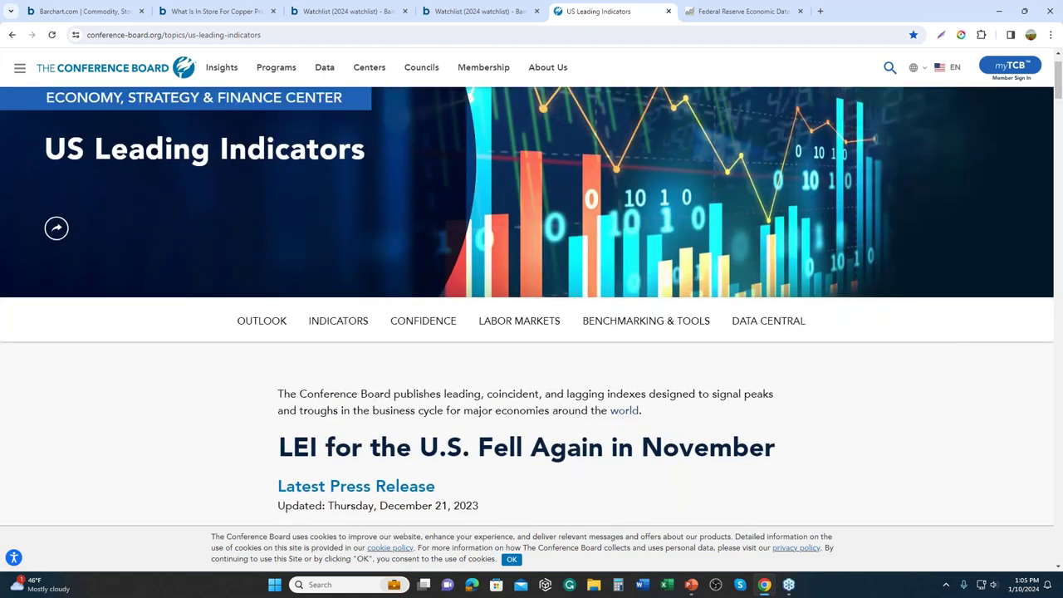
{"action": "scroll", "coordinate": [366, 381], "scroll_direction": "up", "scroll_amount": 1}
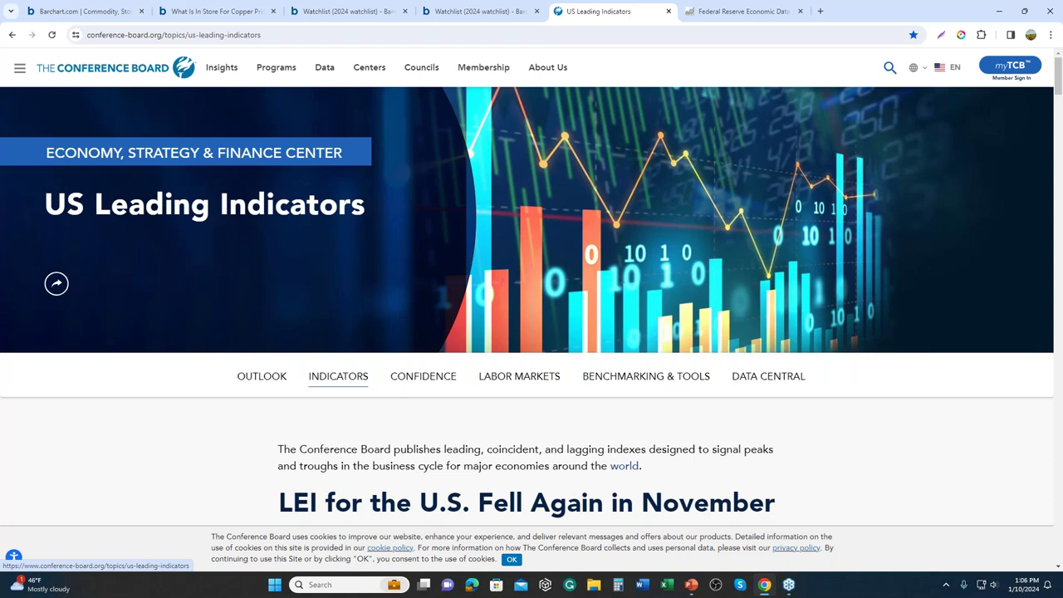
{"action": "scroll", "coordinate": [528, 305], "scroll_direction": "down", "scroll_amount": 8}
{"action": "scroll", "coordinate": [527, 329], "scroll_direction": "down", "scroll_amount": 10}
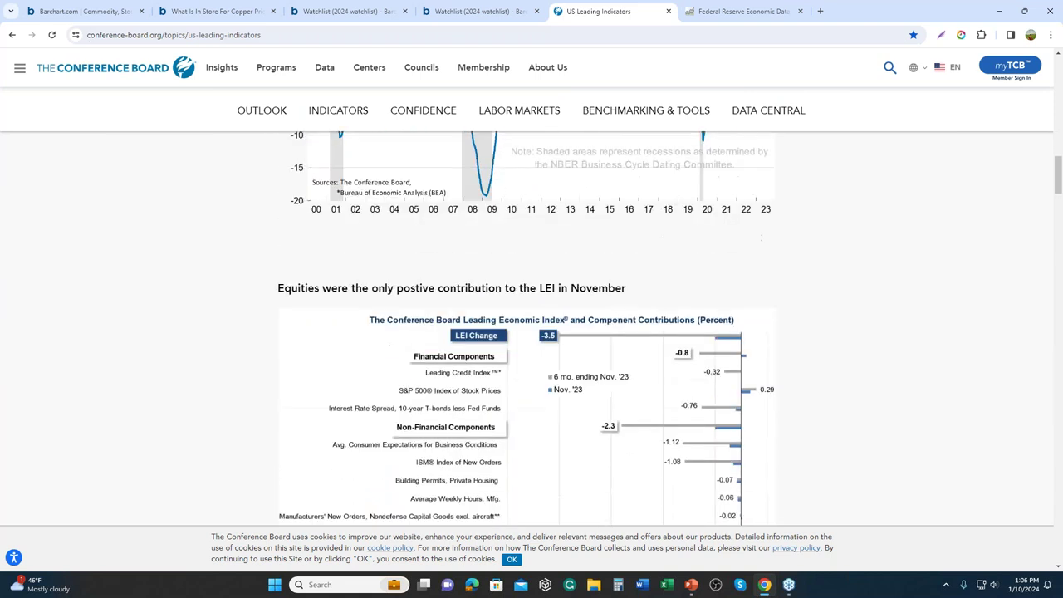
{"action": "scroll", "coordinate": [365, 374], "scroll_direction": "down", "scroll_amount": 2}
{"action": "scroll", "coordinate": [365, 374], "scroll_direction": "up", "scroll_amount": 1}
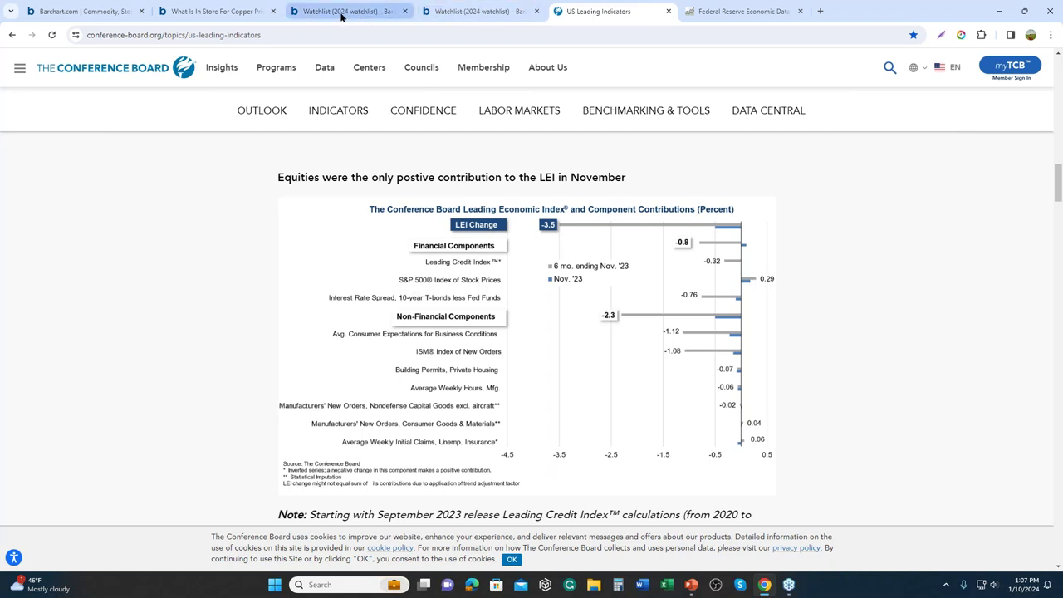
Switch to Barchart and open the Market Indices page for stocks.
{"action": "left_click", "coordinate": [123, 14]}
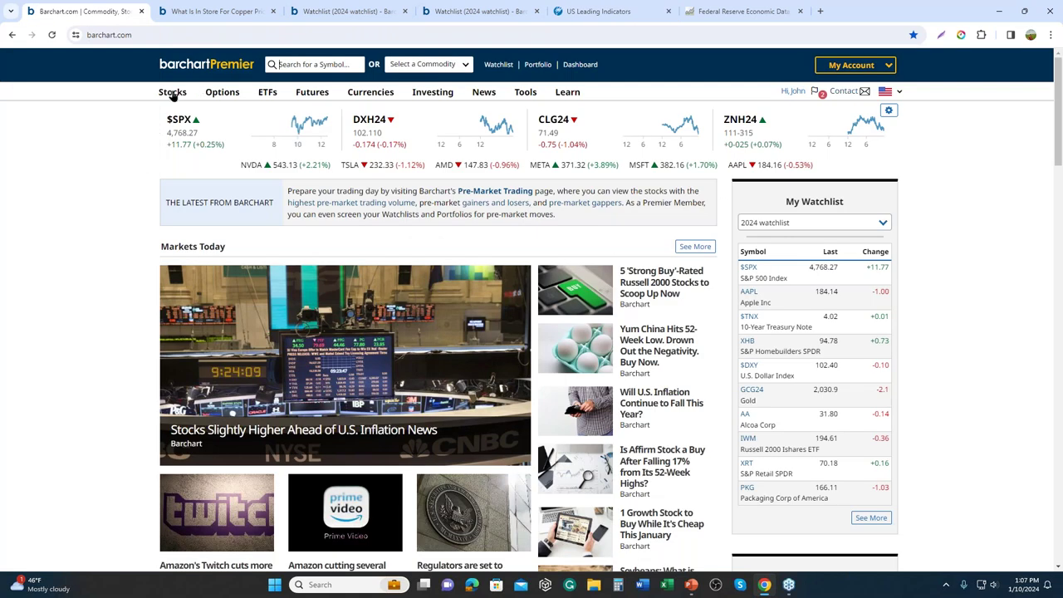
{"action": "mouse_move", "coordinate": [174, 95]}
{"action": "left_click", "coordinate": [350, 259]}
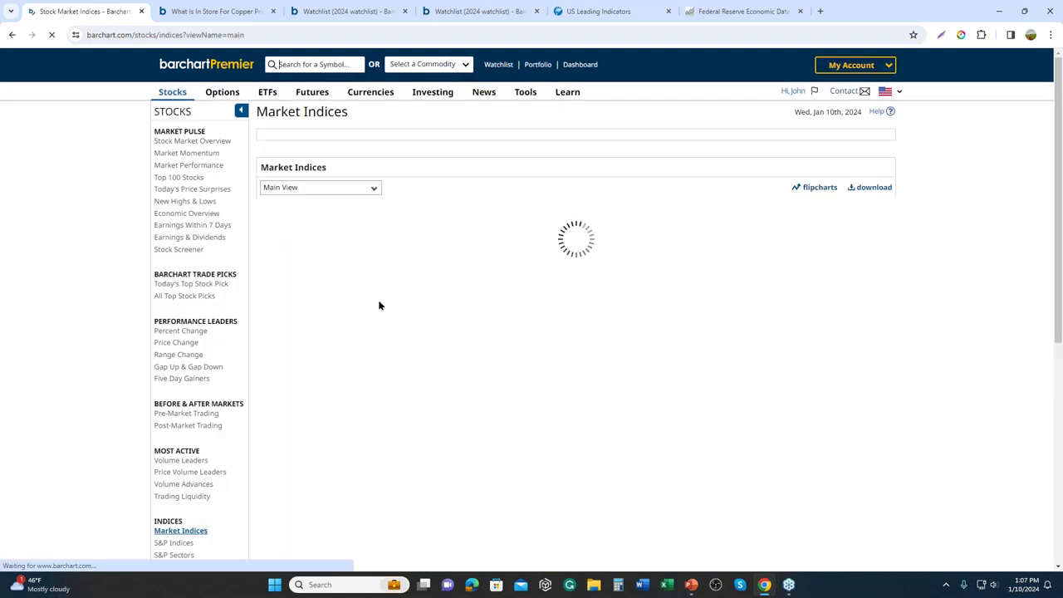
Look through the market indices list and open the interactive chart of the S&P 500 Index ($SPX).
{"action": "scroll", "coordinate": [439, 332], "scroll_direction": "down", "scroll_amount": 2}
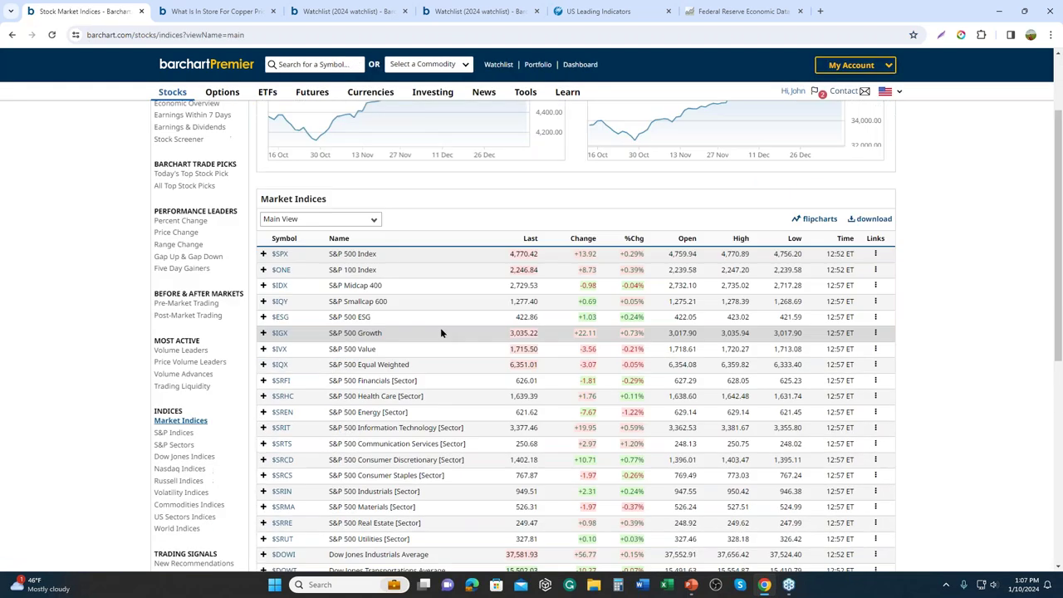
{"action": "scroll", "coordinate": [441, 332], "scroll_direction": "down", "scroll_amount": 1}
{"action": "scroll", "coordinate": [442, 345], "scroll_direction": "down", "scroll_amount": 3}
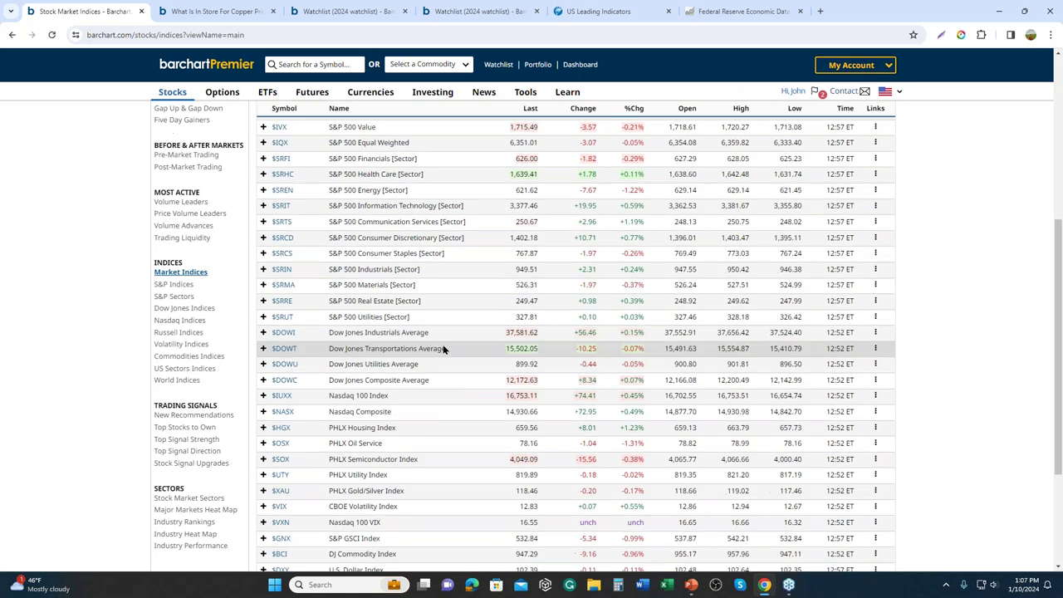
{"action": "scroll", "coordinate": [444, 348], "scroll_direction": "up", "scroll_amount": 2}
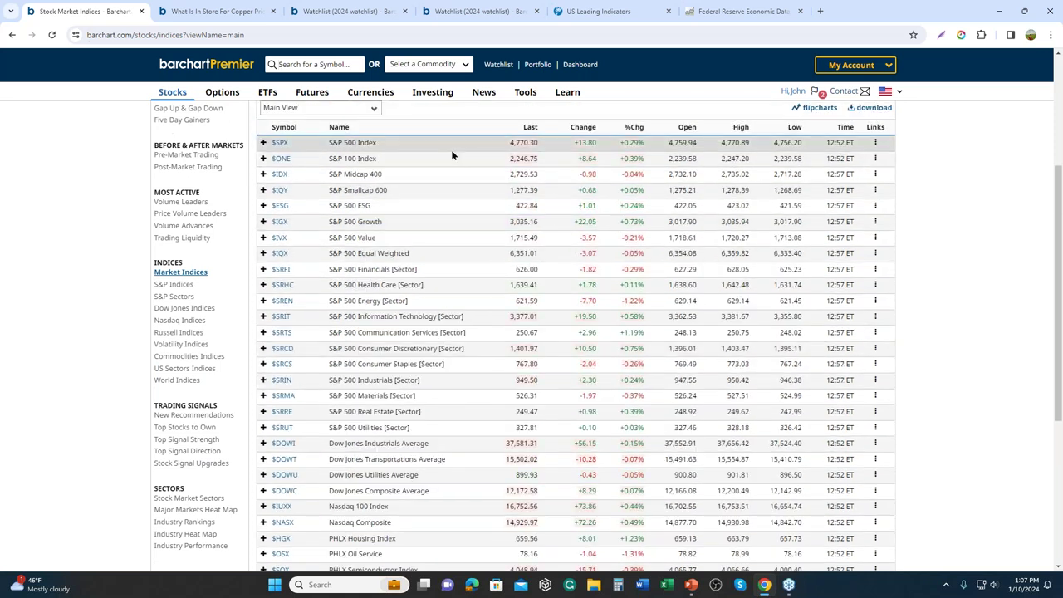
{"action": "scroll", "coordinate": [449, 166], "scroll_direction": "down", "scroll_amount": 2}
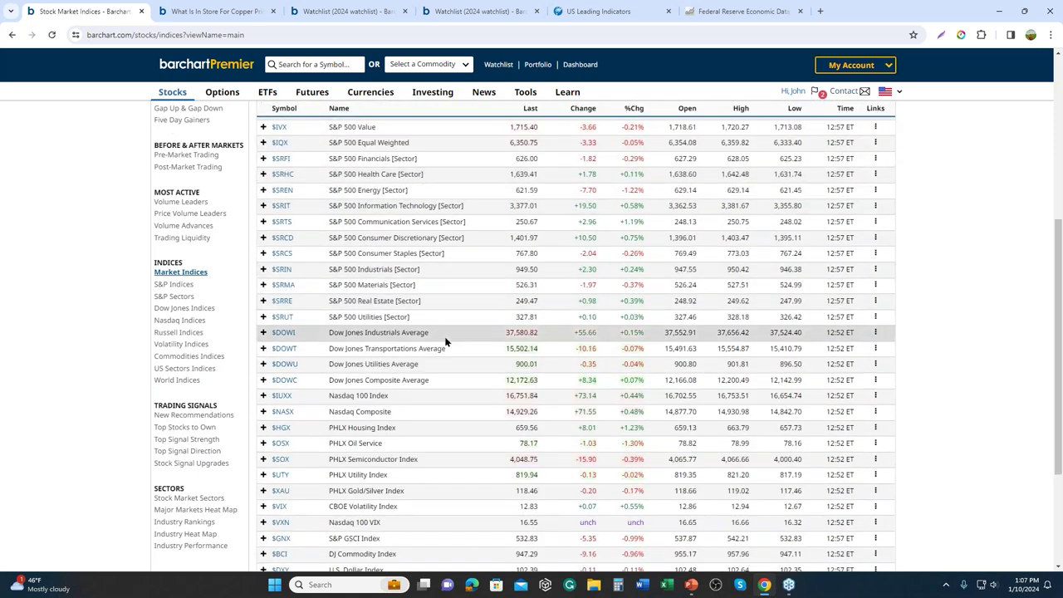
{"action": "scroll", "coordinate": [445, 342], "scroll_direction": "down", "scroll_amount": 3}
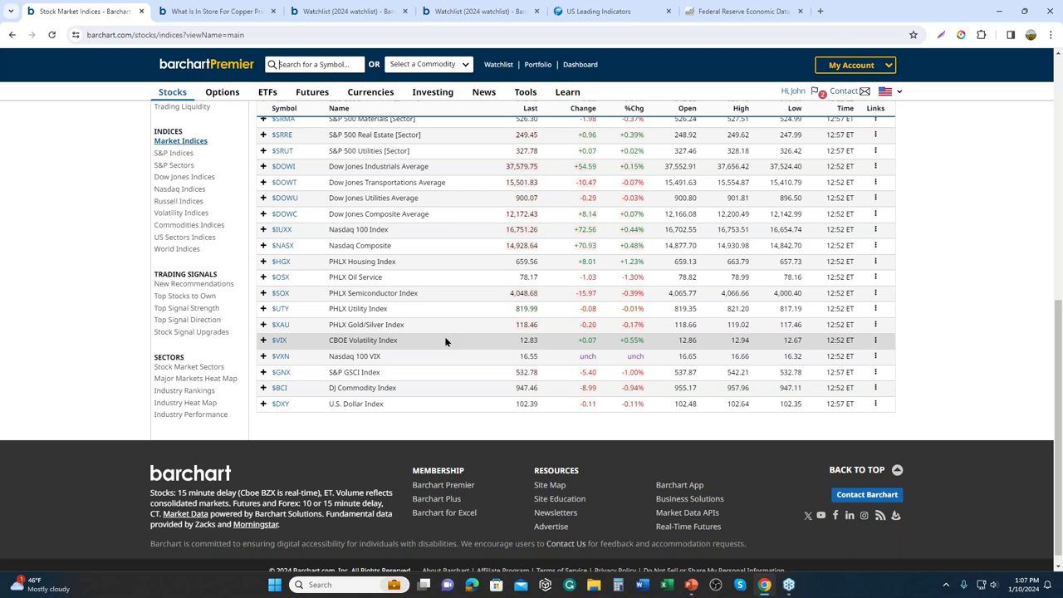
{"action": "scroll", "coordinate": [445, 339], "scroll_direction": "up", "scroll_amount": 4}
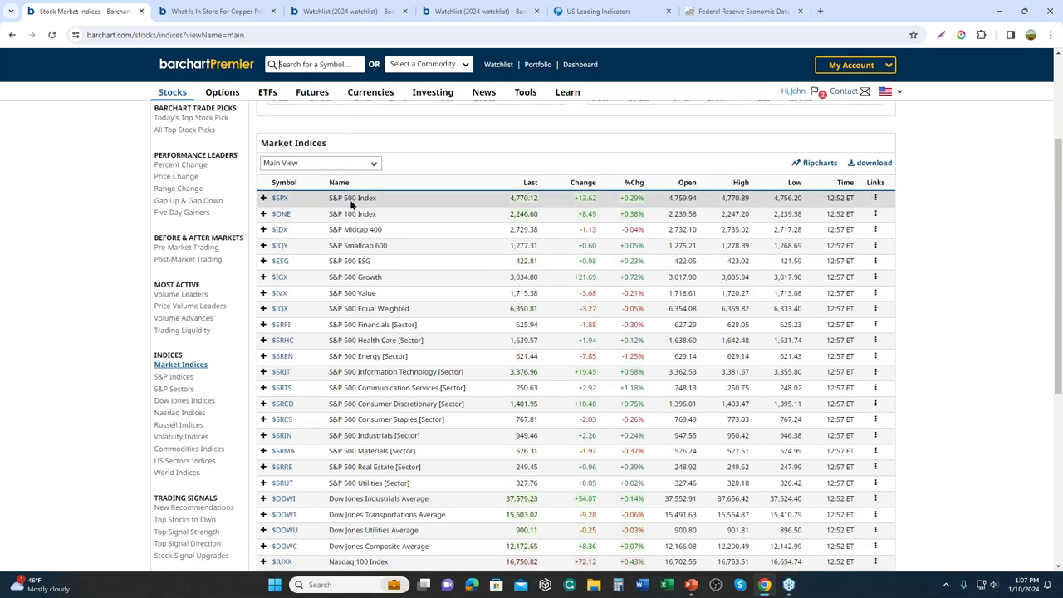
{"action": "left_click", "coordinate": [280, 199]}
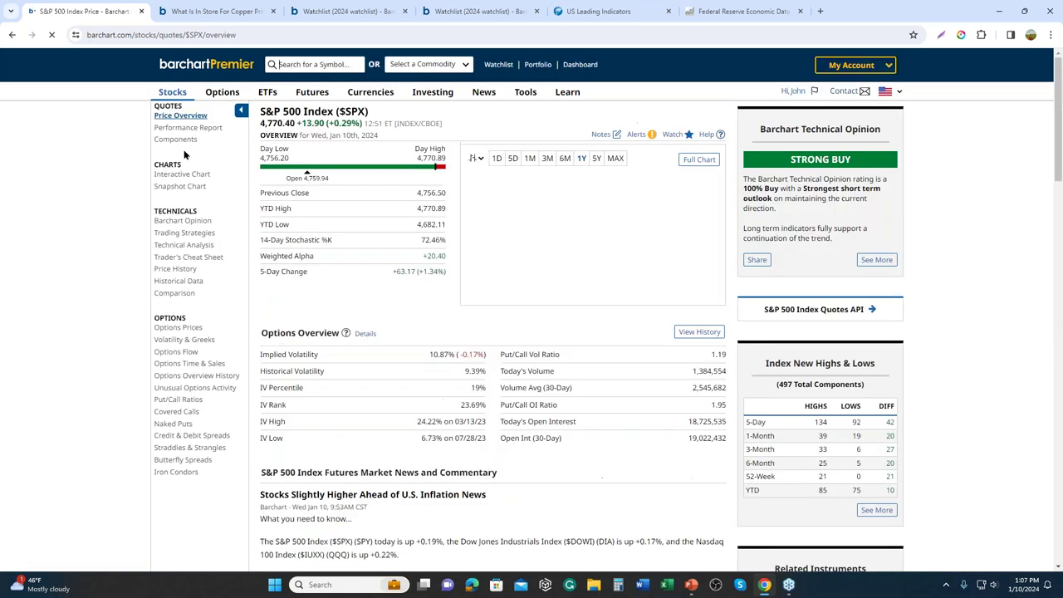
{"action": "left_click", "coordinate": [182, 173]}
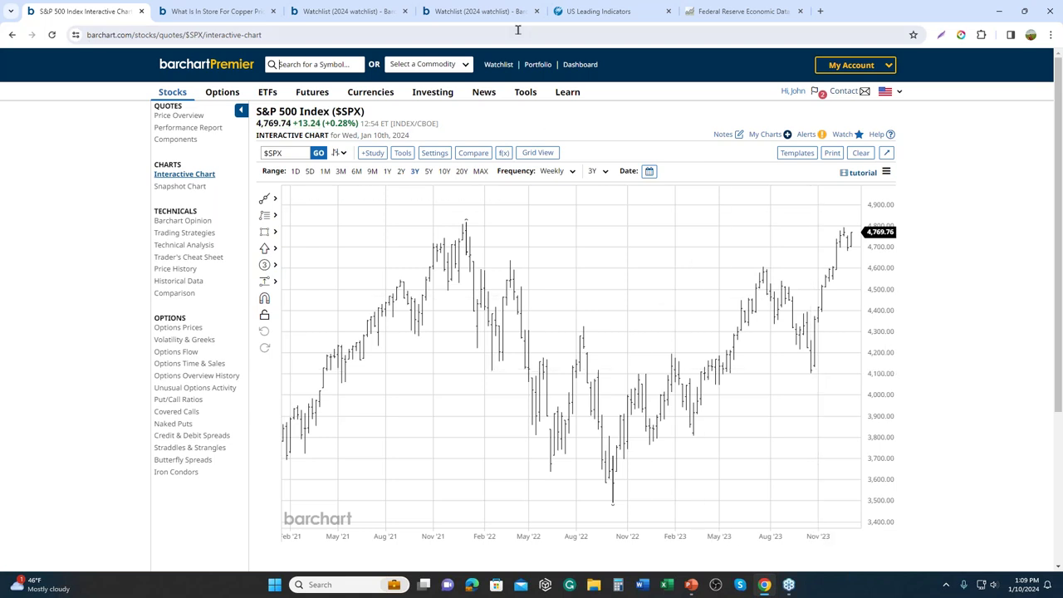
Open the flipcharts of the 2024 watchlist and show the Apple (AAPL) chart over a 3Y range.
{"action": "left_click", "coordinate": [339, 11]}
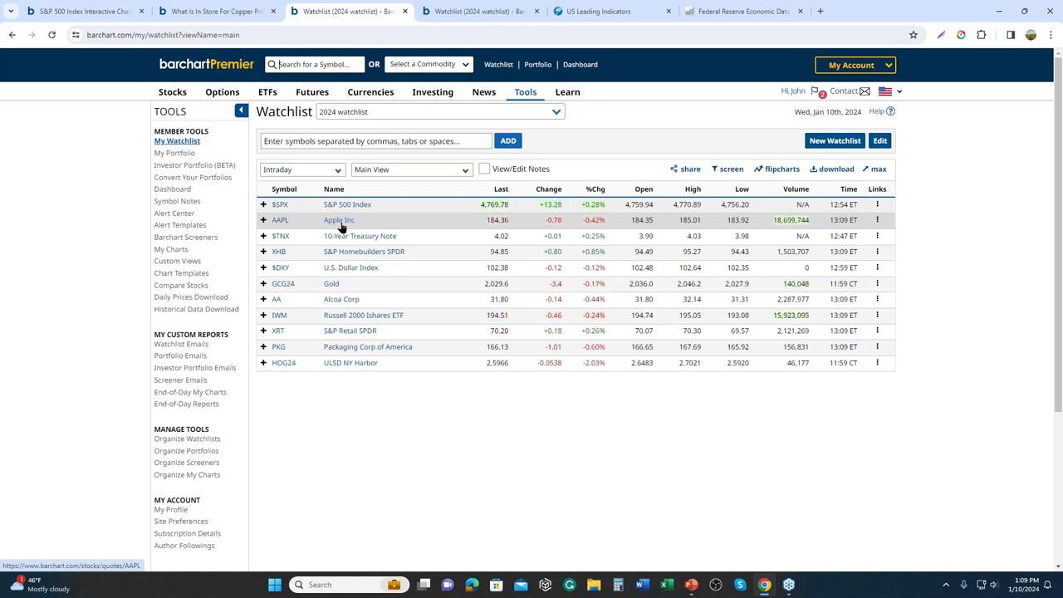
{"action": "left_click", "coordinate": [783, 170]}
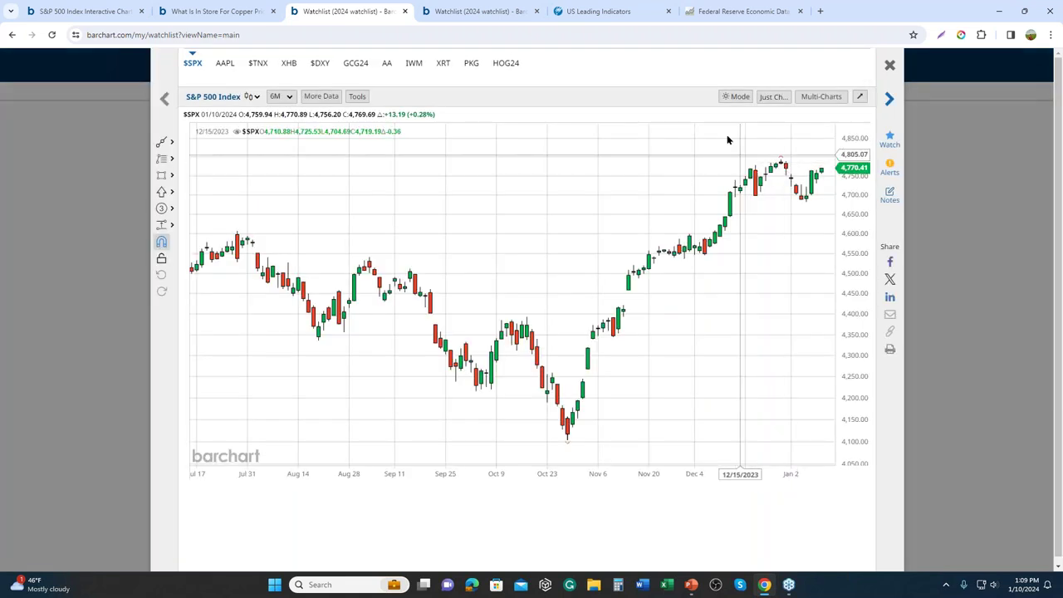
{"action": "left_click", "coordinate": [224, 64]}
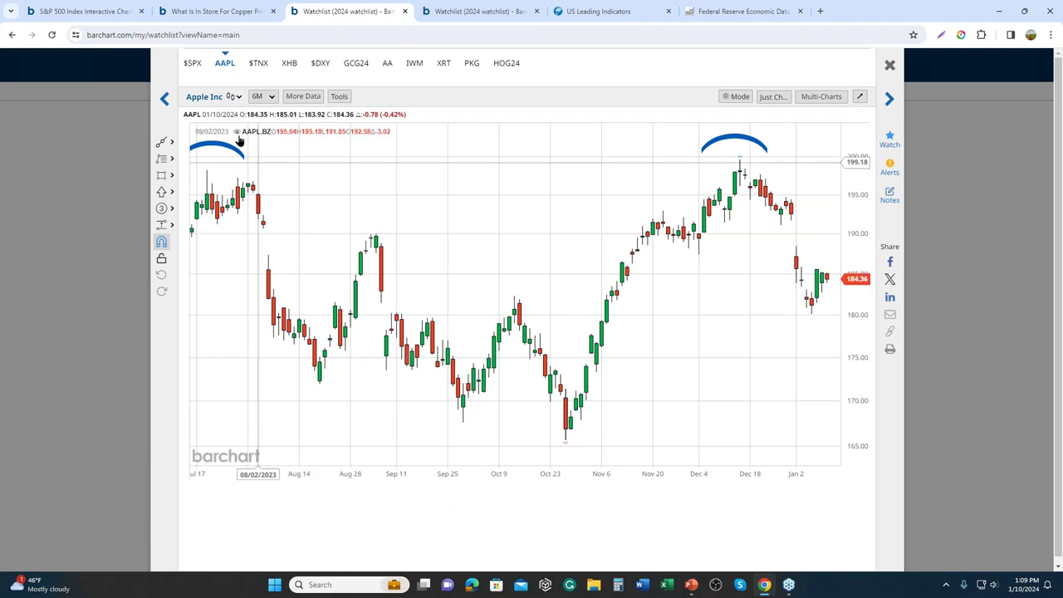
{"action": "left_click", "coordinate": [272, 99]}
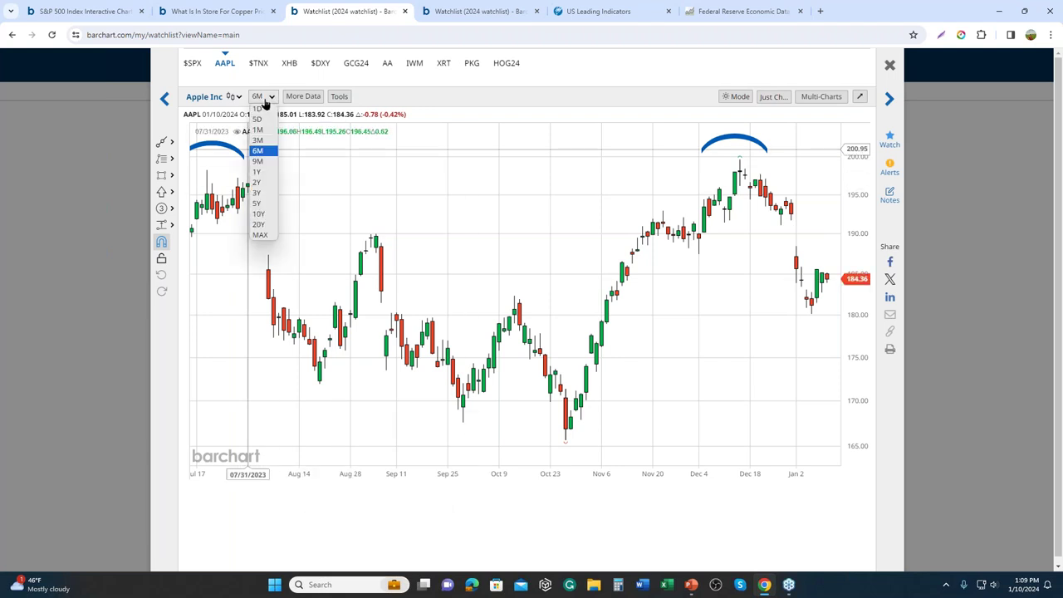
{"action": "left_click", "coordinate": [257, 193]}
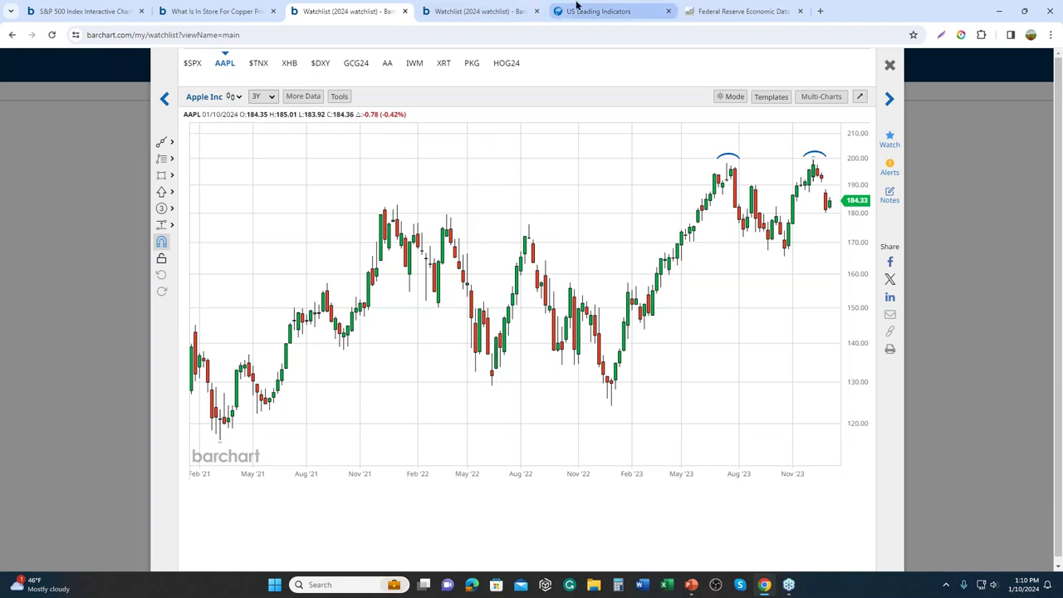
Recheck the Conference Board's LEI component chart, and search FRED for "interest rate spread".
{"action": "left_click", "coordinate": [600, 15]}
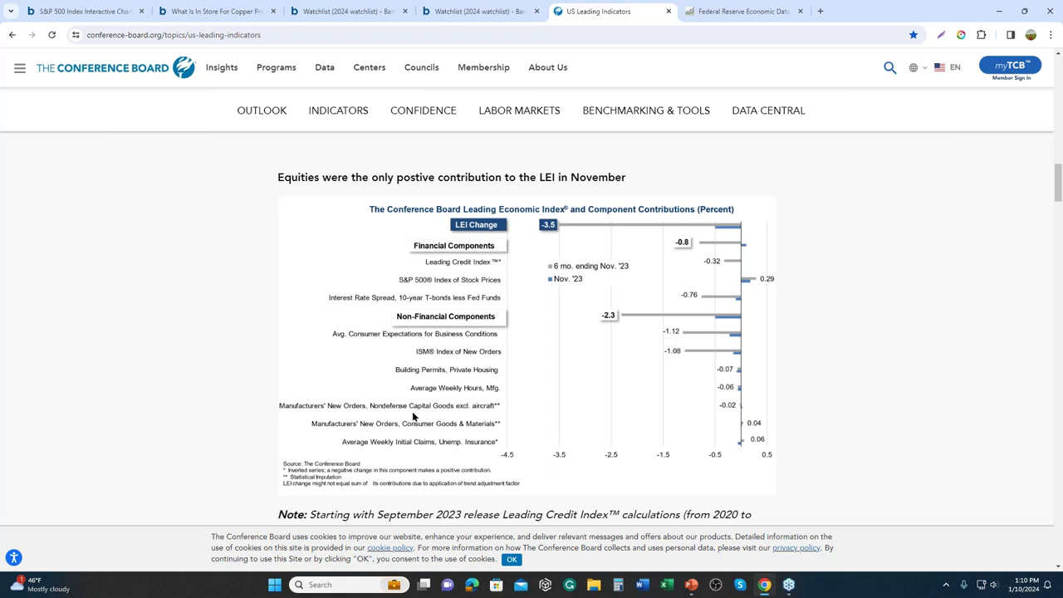
{"action": "left_click", "coordinate": [735, 13]}
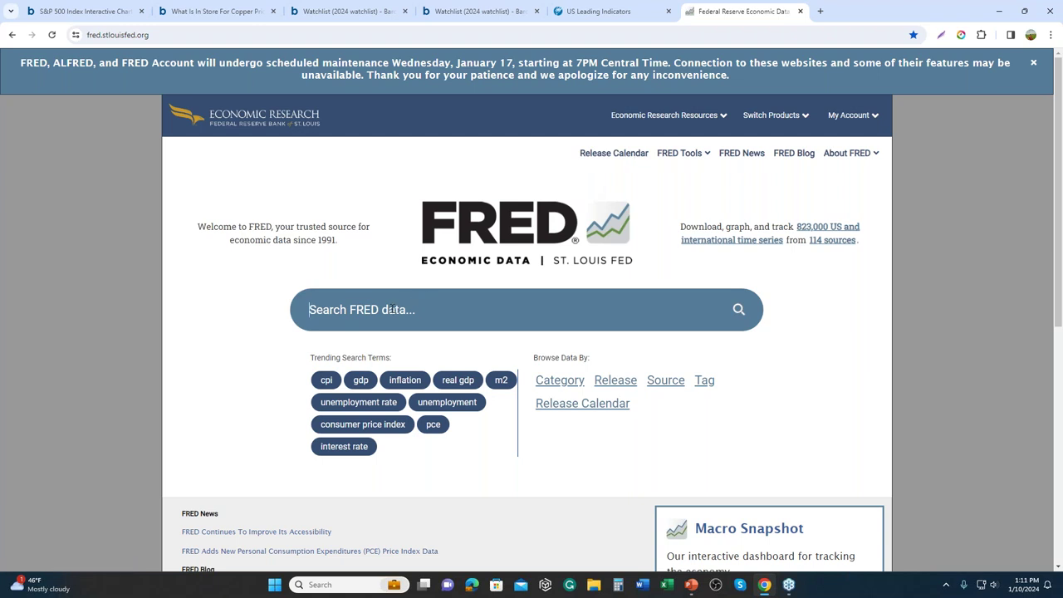
{"action": "type", "text": "interest rate spread"}
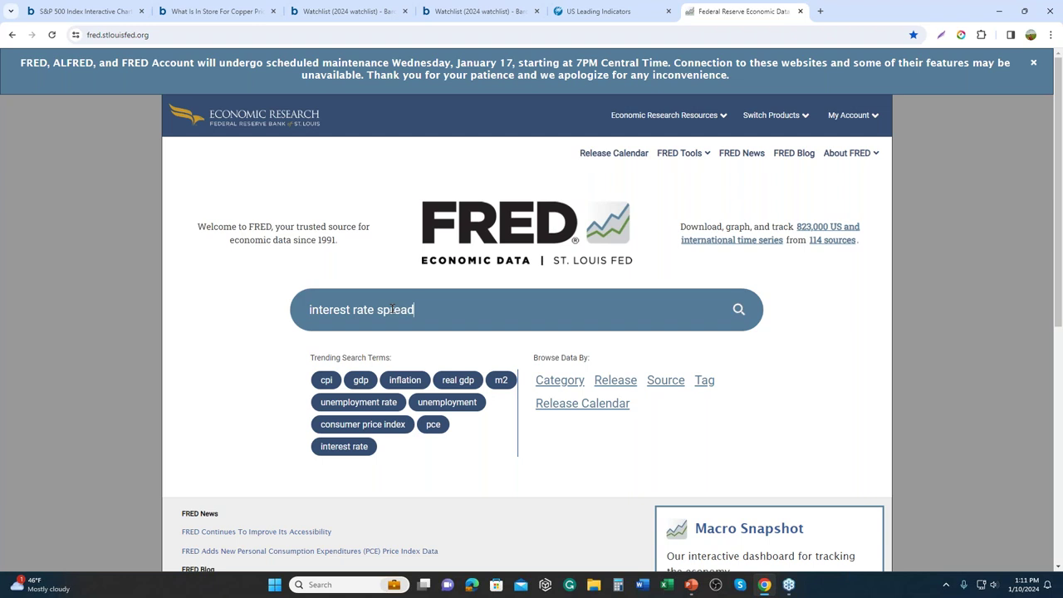
{"action": "left_click", "coordinate": [739, 314]}
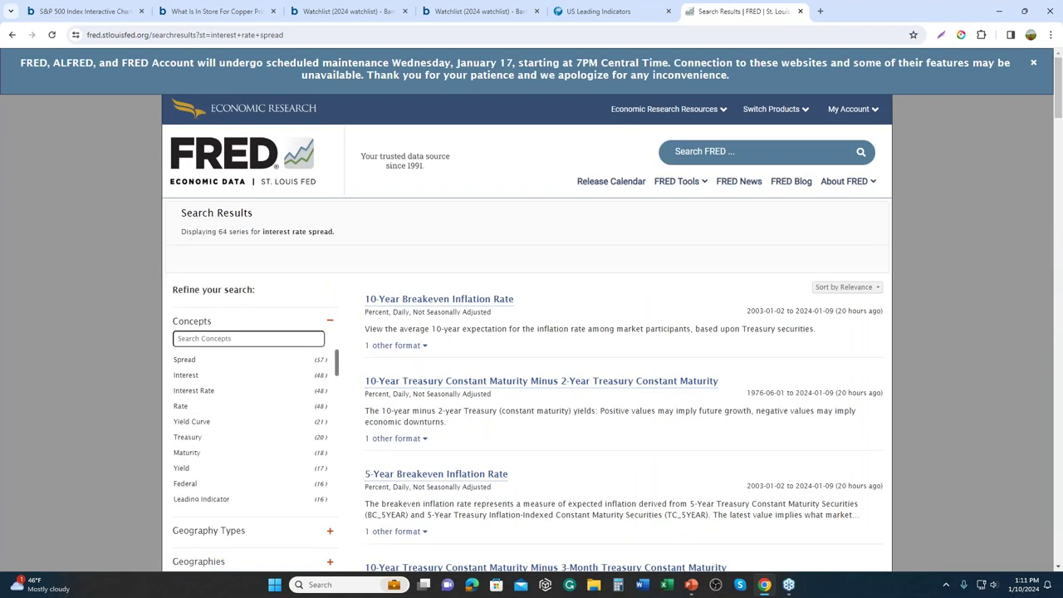
Open the 10-Year Treasury Constant Maturity Minus 3-Month series and view its graph from 1982-01-04, then from 2020-08-30.
{"action": "scroll", "coordinate": [502, 328], "scroll_direction": "down", "scroll_amount": 3}
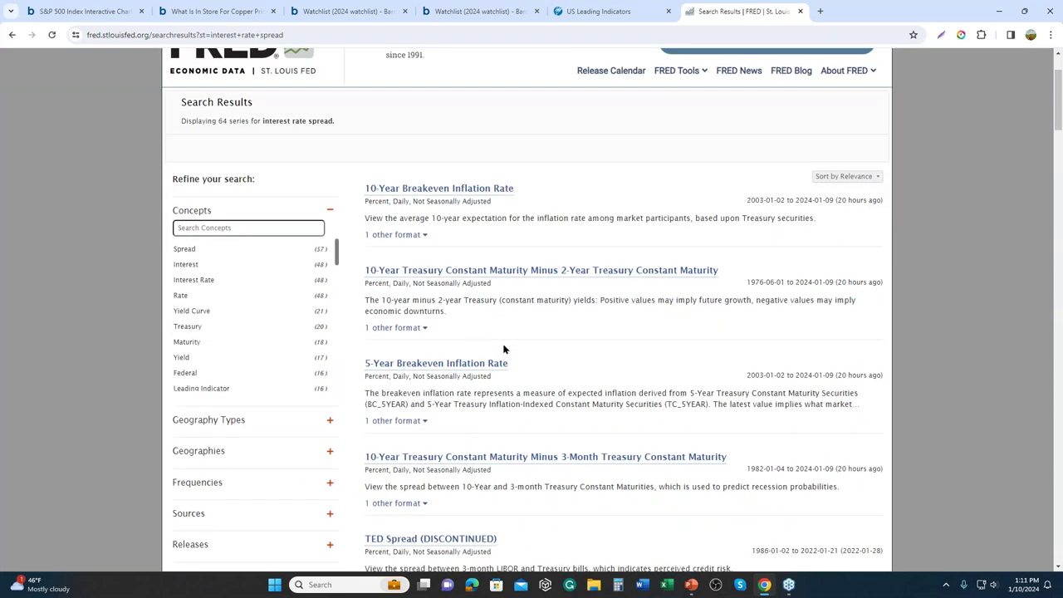
{"action": "scroll", "coordinate": [507, 353], "scroll_direction": "down", "scroll_amount": 1}
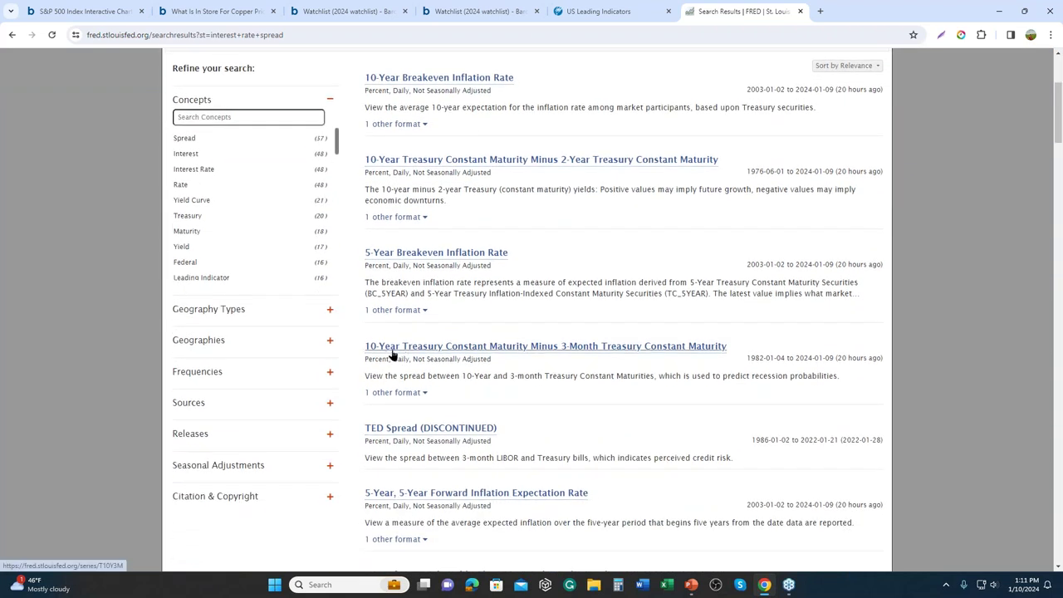
{"action": "left_click", "coordinate": [607, 347]}
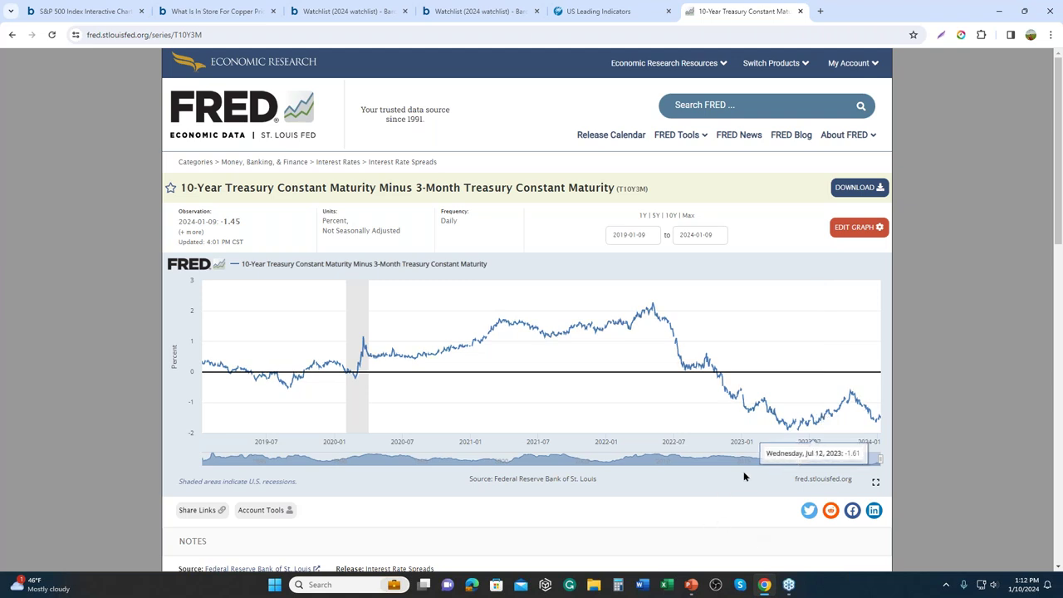
{"action": "left_click_drag", "start_coordinate": [787, 458], "coordinate": [198, 464]}
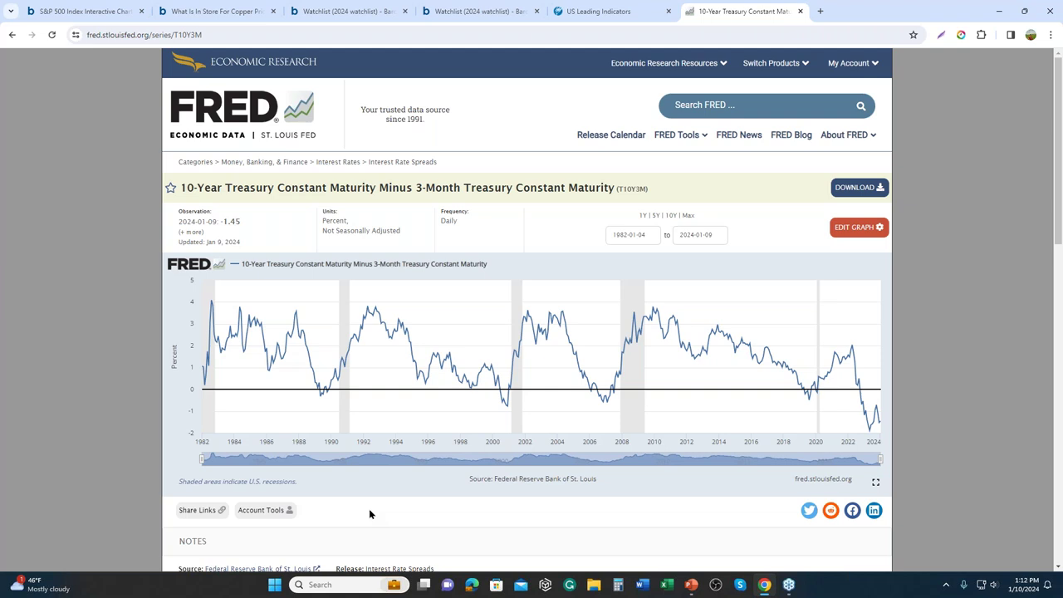
{"action": "left_click_drag", "start_coordinate": [201, 460], "coordinate": [826, 464]}
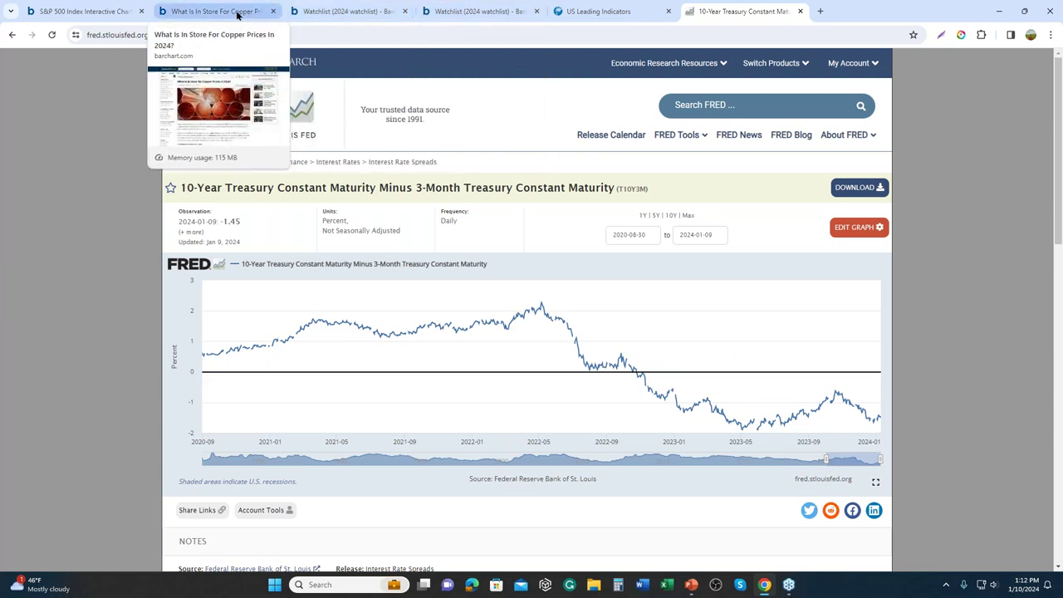
Return to Barchart and open the Economic Overview page for stocks.
{"action": "left_click", "coordinate": [102, 15]}
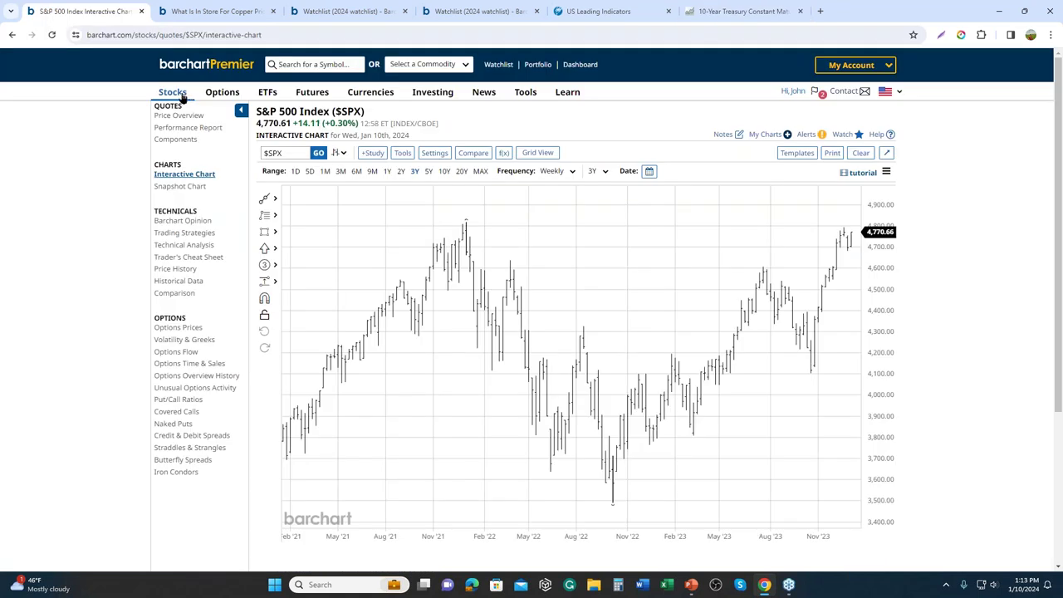
{"action": "mouse_move", "coordinate": [183, 96]}
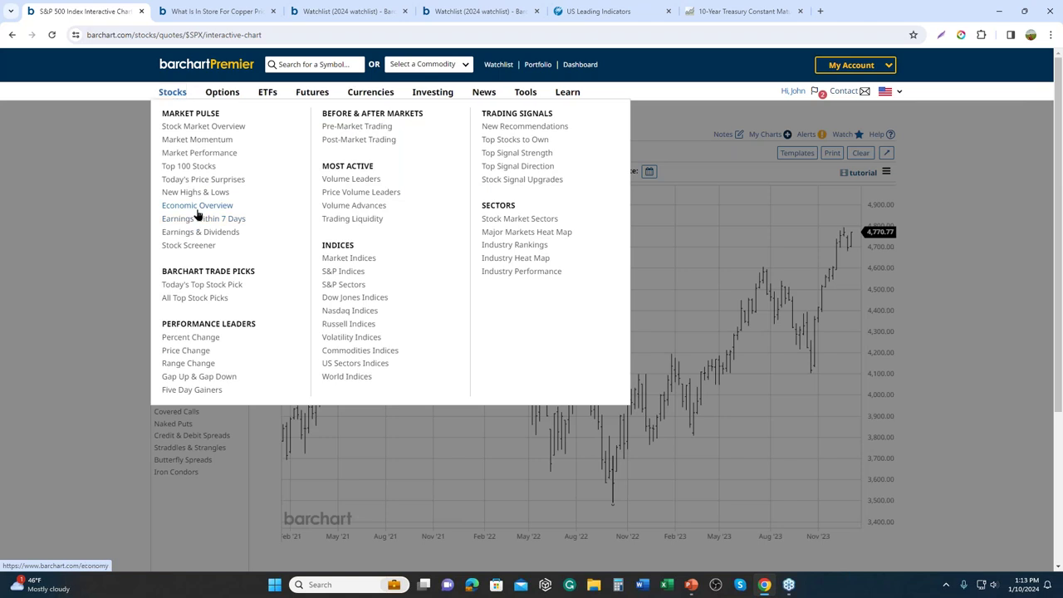
{"action": "left_click", "coordinate": [197, 210]}
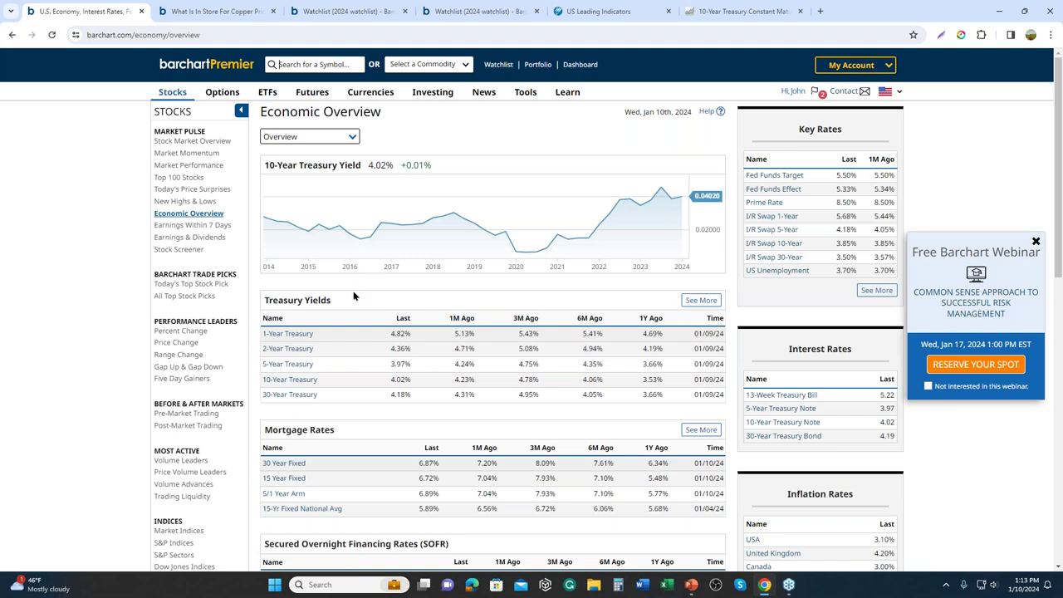
Find the 10-Year Treasury among the Treasury yields and open its interactive chart.
{"action": "scroll", "coordinate": [353, 291], "scroll_direction": "down", "scroll_amount": 2}
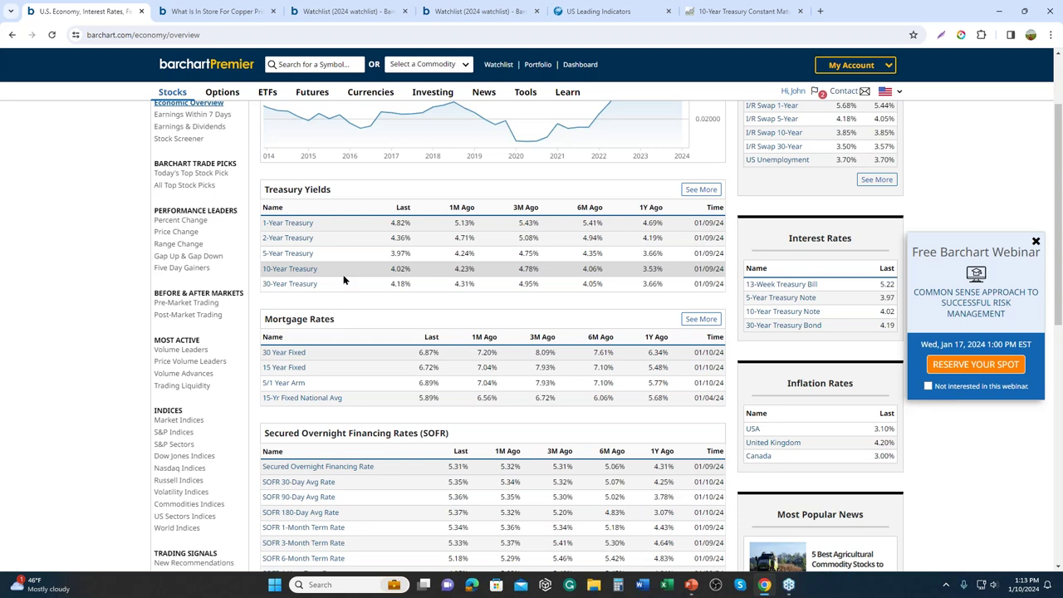
{"action": "scroll", "coordinate": [345, 281], "scroll_direction": "down", "scroll_amount": 3}
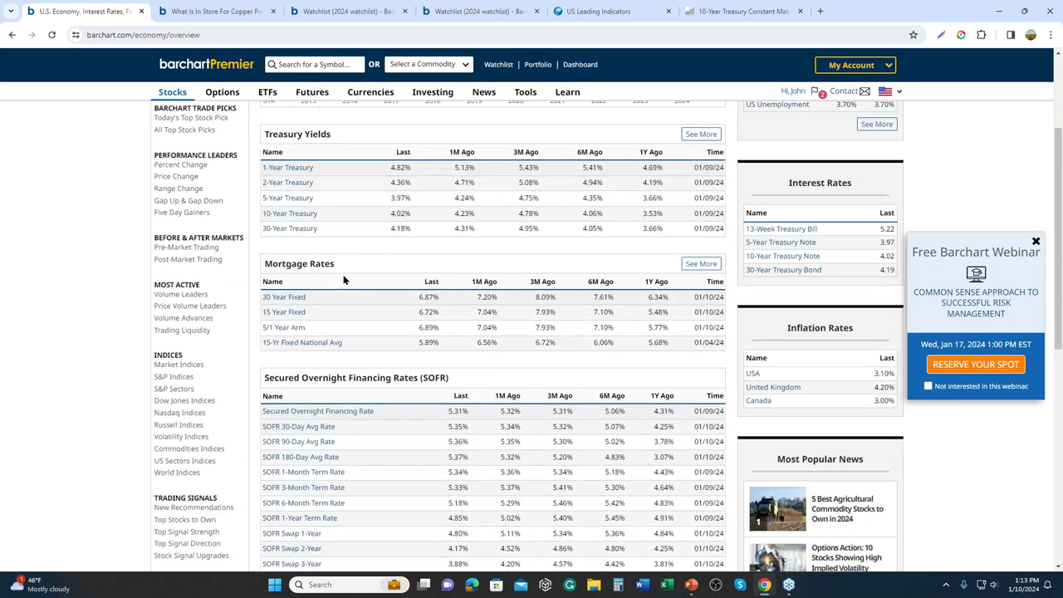
{"action": "scroll", "coordinate": [343, 277], "scroll_direction": "up", "scroll_amount": 3}
{"action": "left_click", "coordinate": [281, 274]}
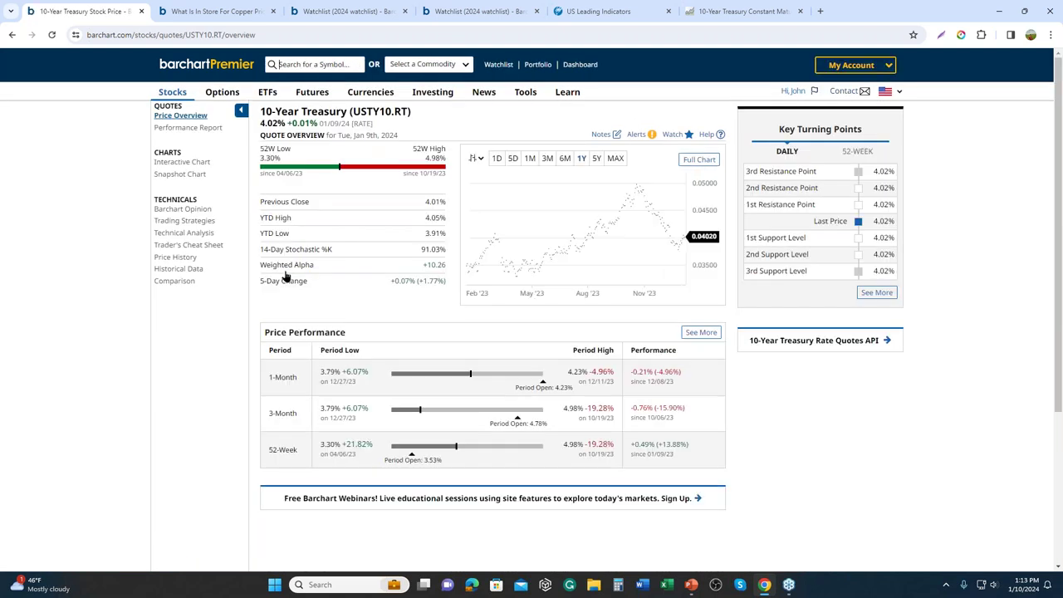
{"action": "left_click", "coordinate": [182, 165]}
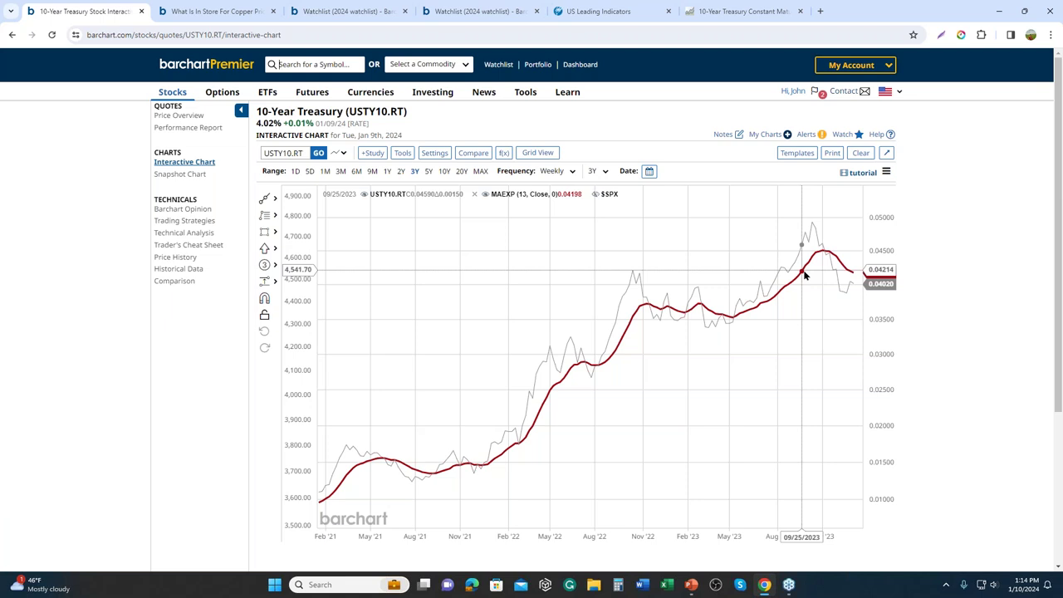
Apply the 10Y- 2Y Treasury Spread expression to the main chart as a line chart.
{"action": "left_click", "coordinate": [504, 155]}
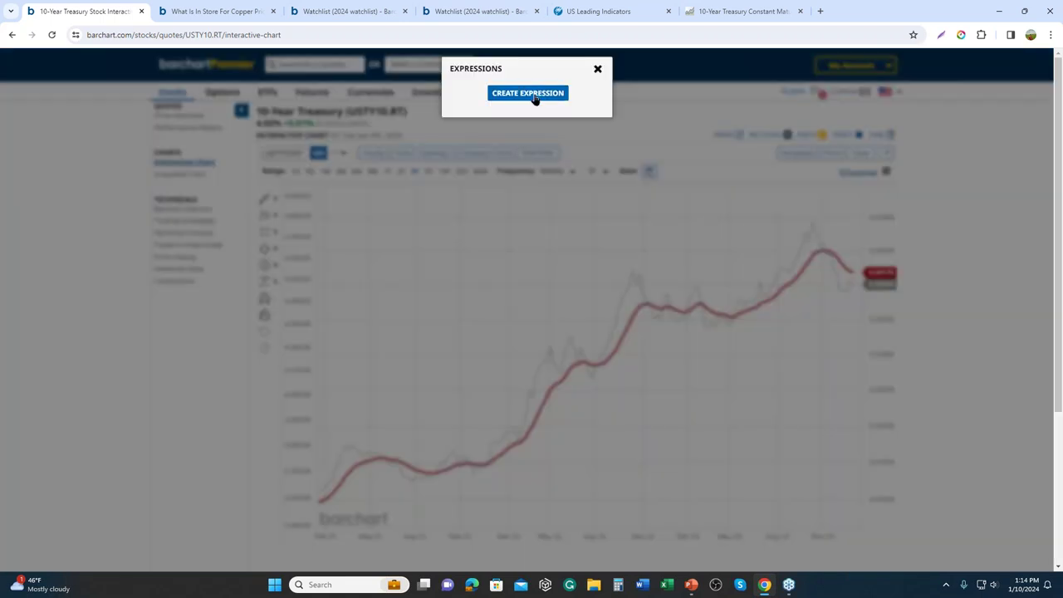
{"action": "left_click", "coordinate": [535, 94]}
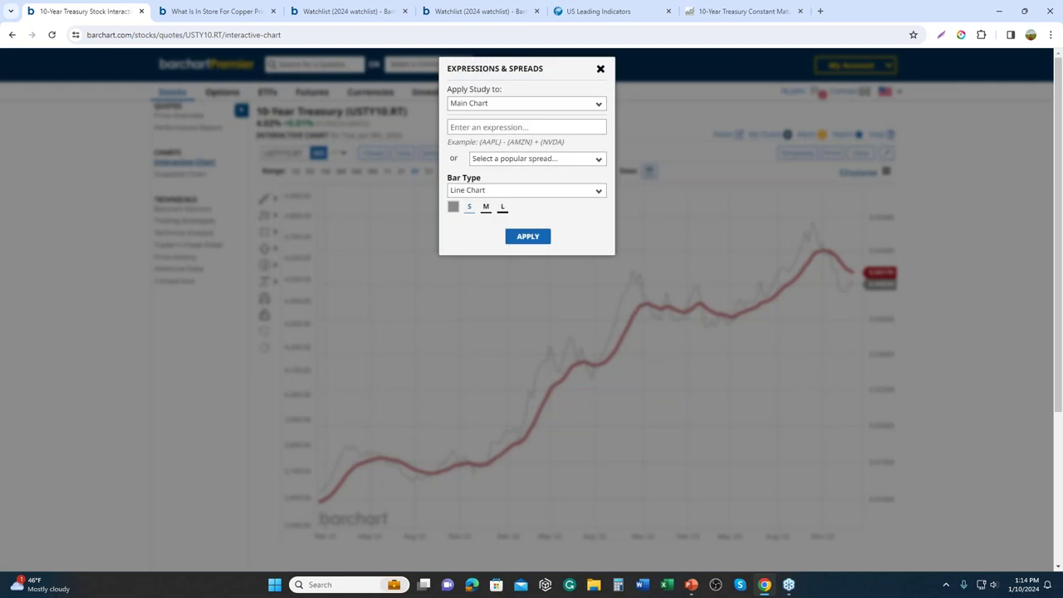
{"action": "left_click", "coordinate": [560, 161]}
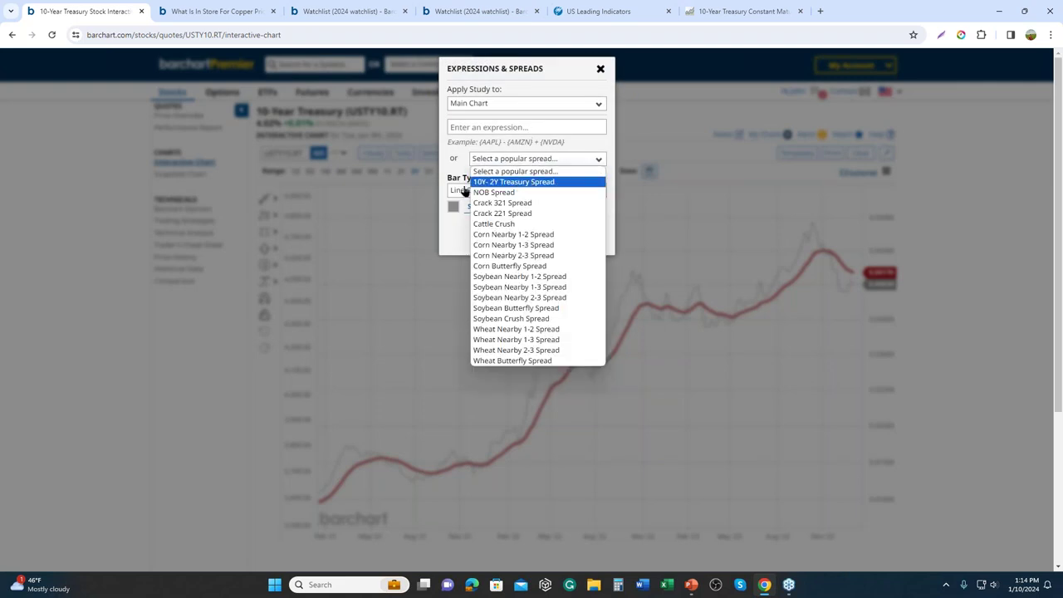
{"action": "left_click", "coordinate": [545, 182]}
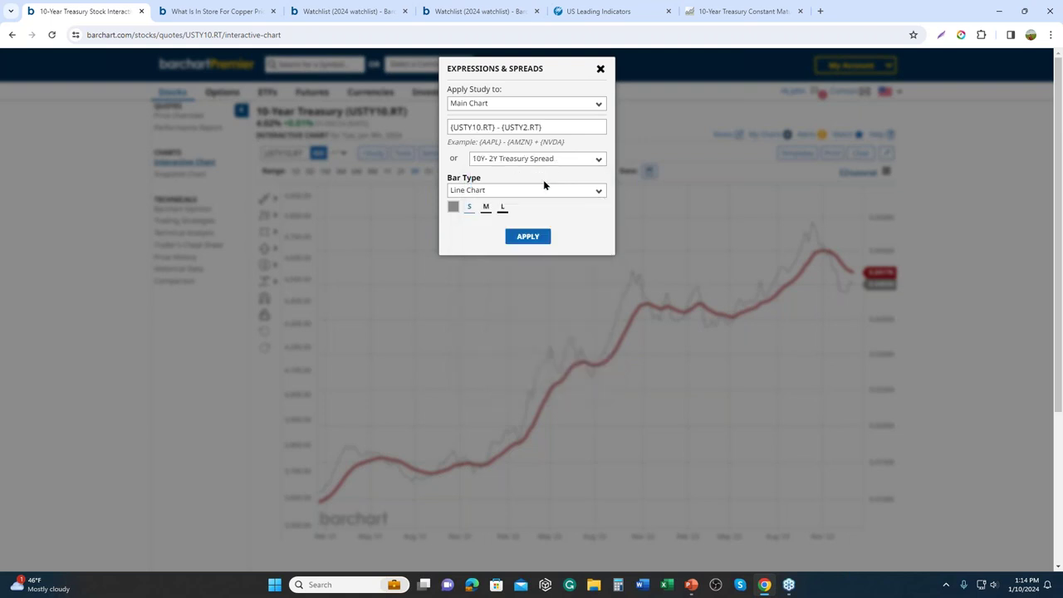
{"action": "left_click", "coordinate": [528, 236]}
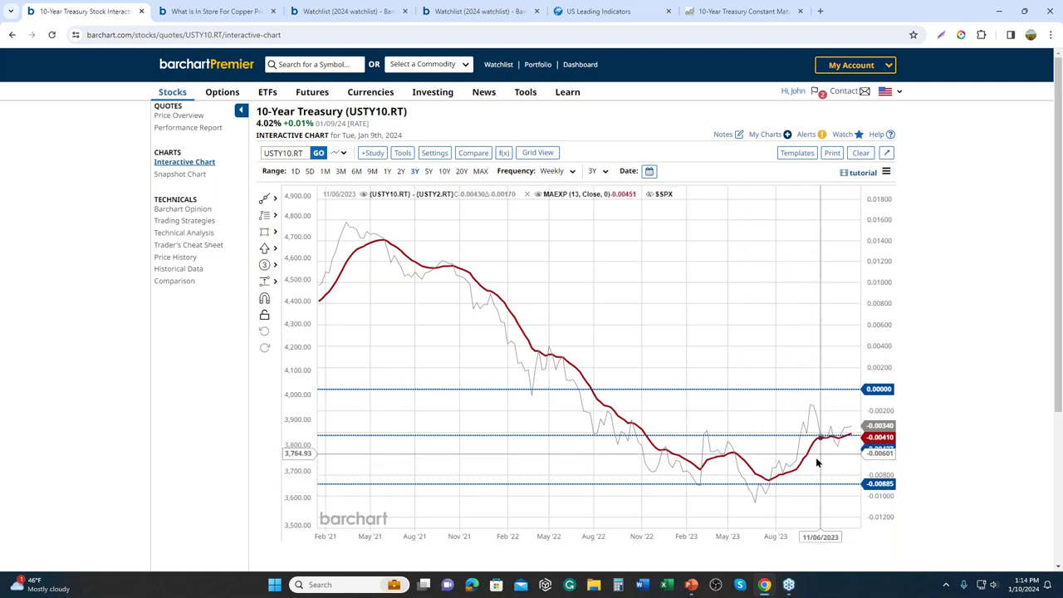
Overlay $SPX on the Treasury spread chart using the left scale, and extend the time range back to the late 1970s.
{"action": "left_click", "coordinate": [474, 153]}
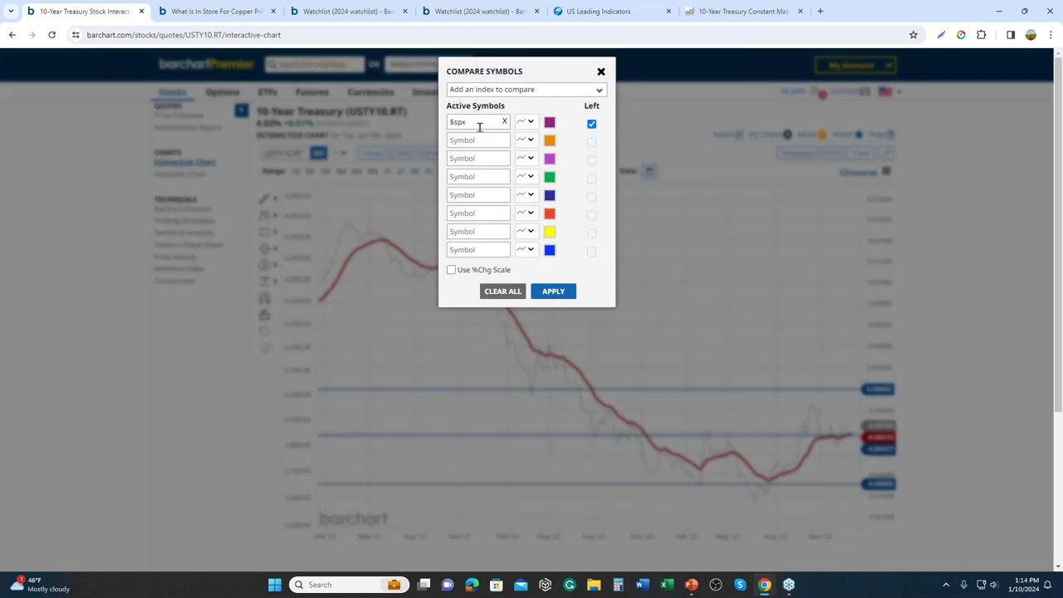
{"action": "left_click", "coordinate": [553, 290]}
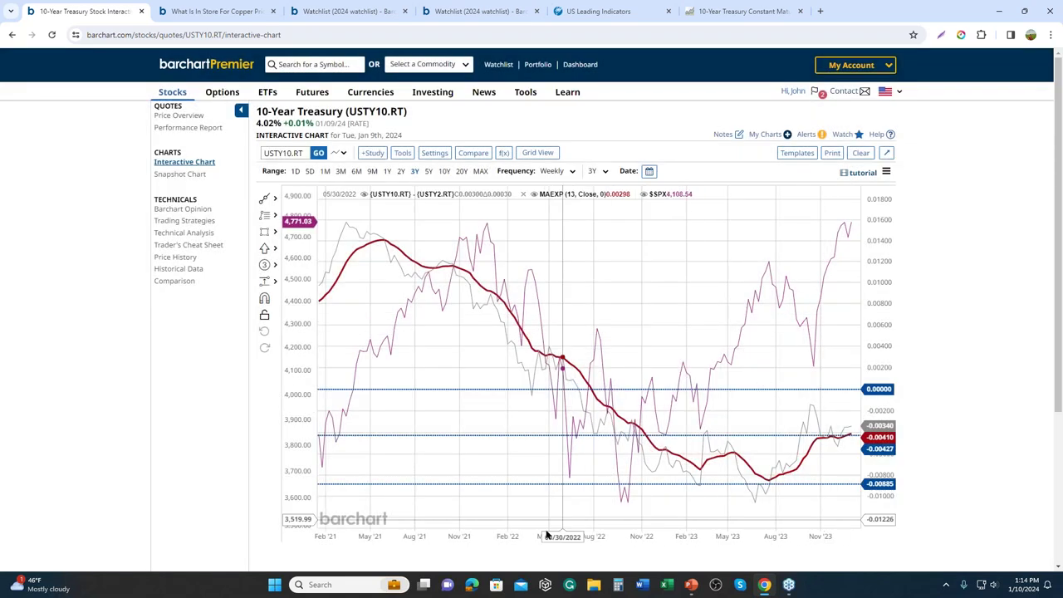
{"action": "scroll", "coordinate": [470, 540], "scroll_direction": "down", "scroll_amount": 10}
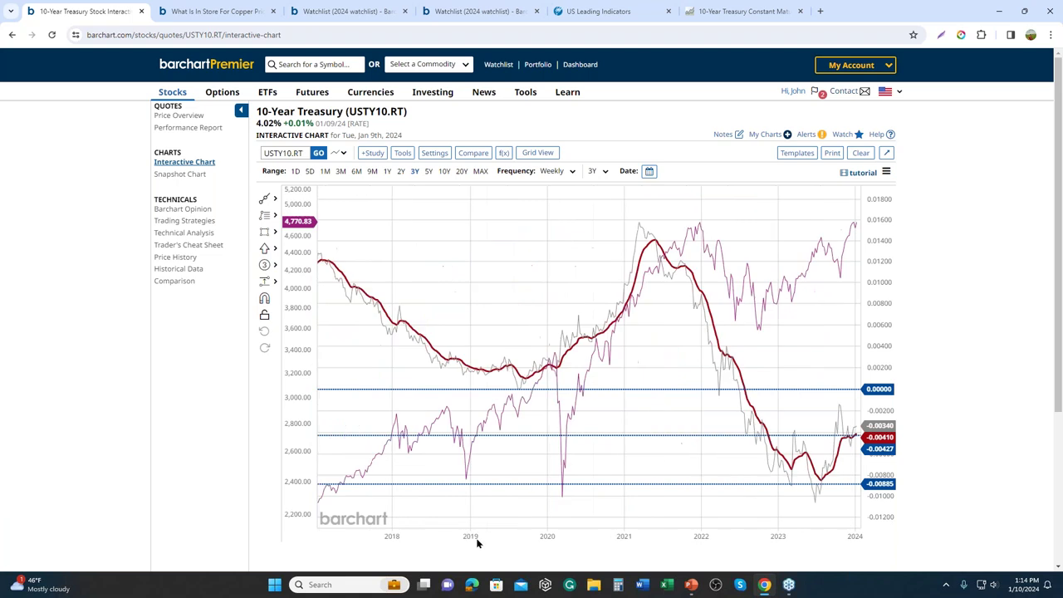
{"action": "scroll", "coordinate": [501, 547], "scroll_direction": "down", "scroll_amount": 2}
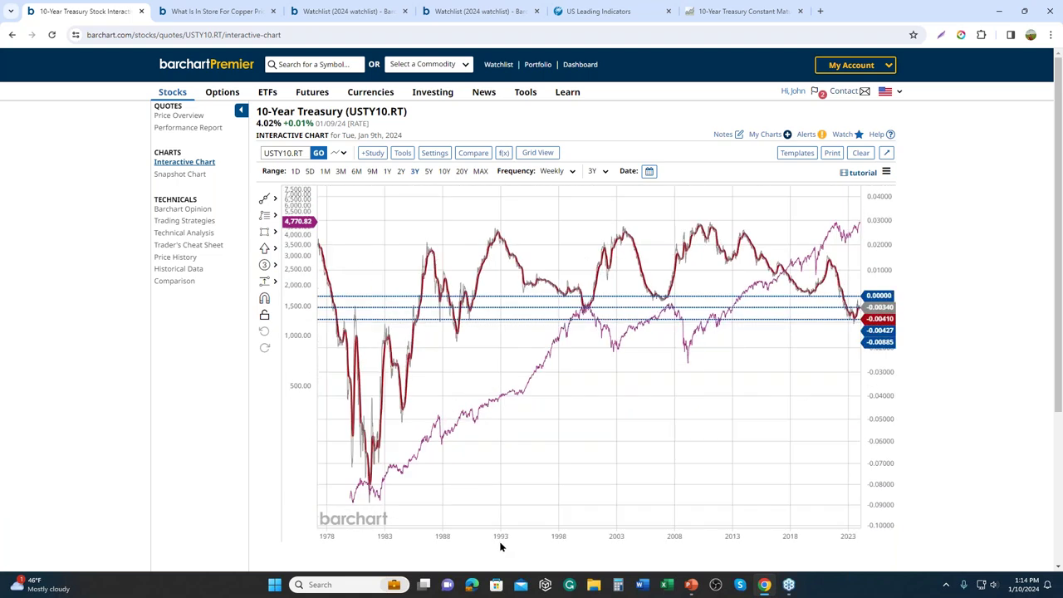
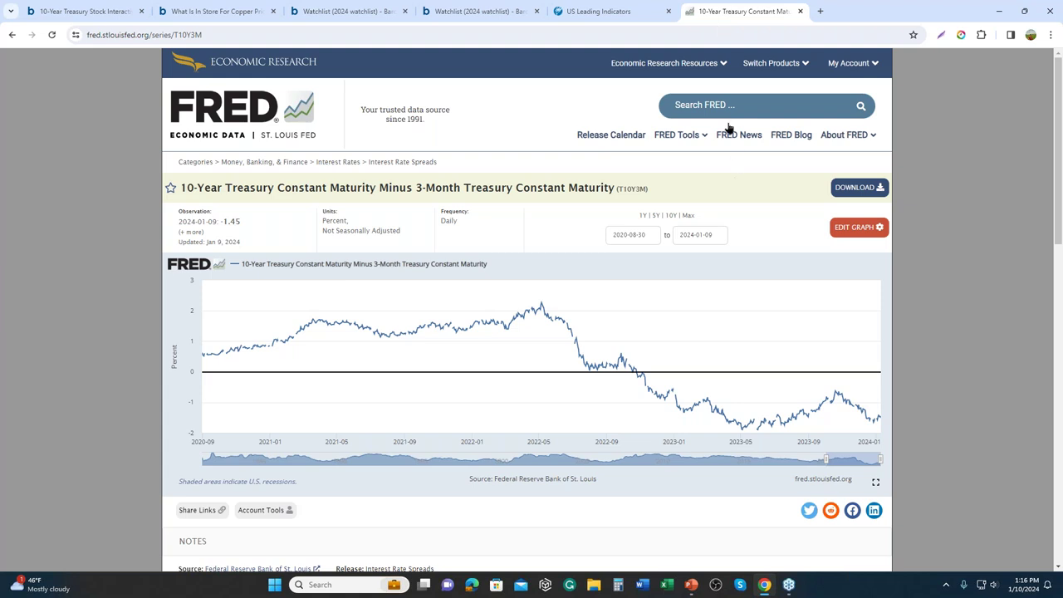
Search FRED for "nfci" and open the Chicago Fed National Financial Conditions Index series.
{"action": "left_click", "coordinate": [725, 105]}
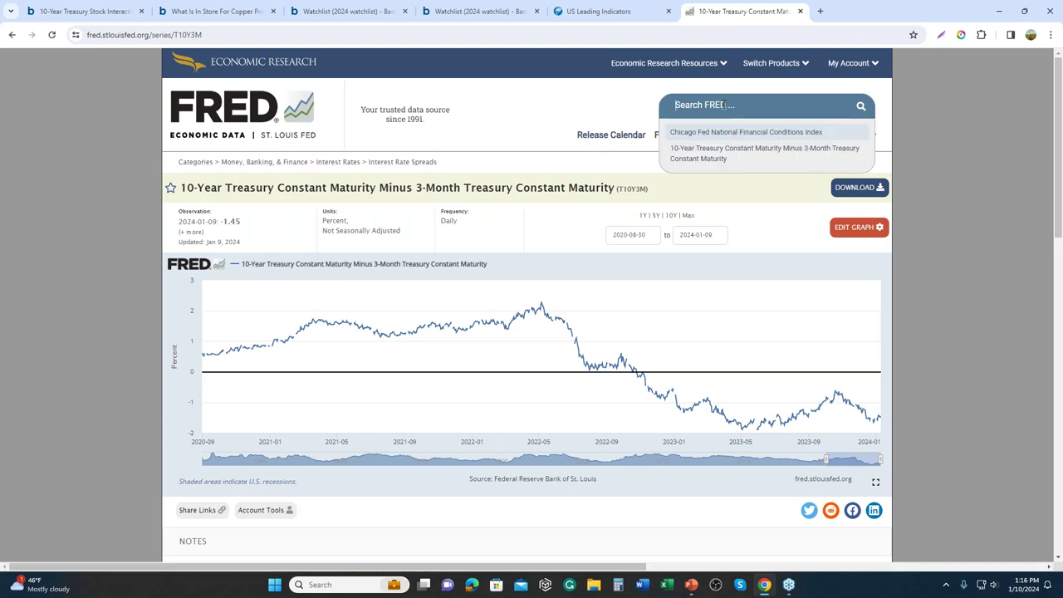
{"action": "type", "text": "nfci"}
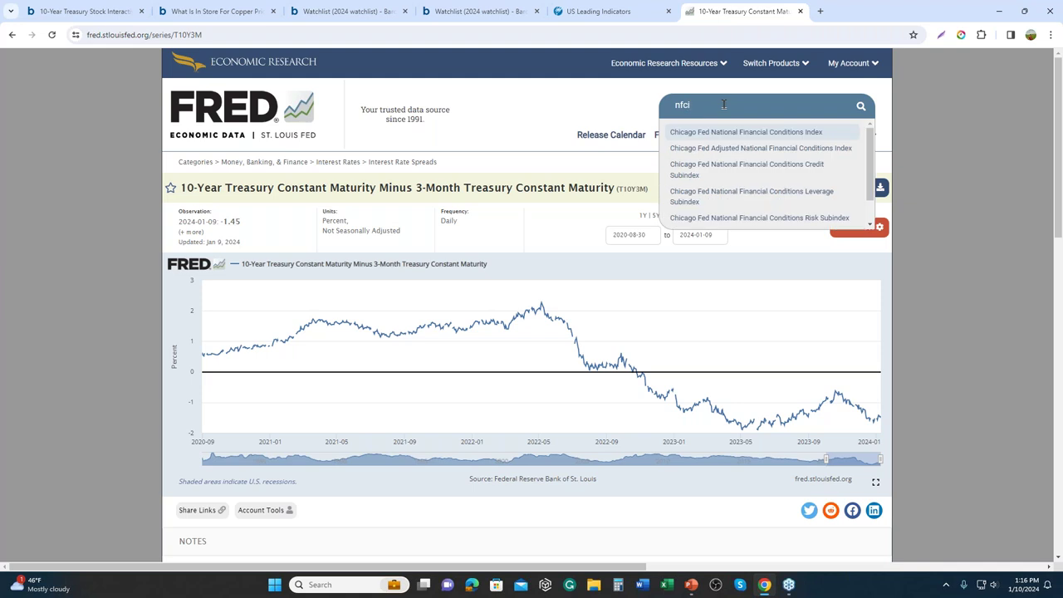
{"action": "left_click", "coordinate": [765, 135]}
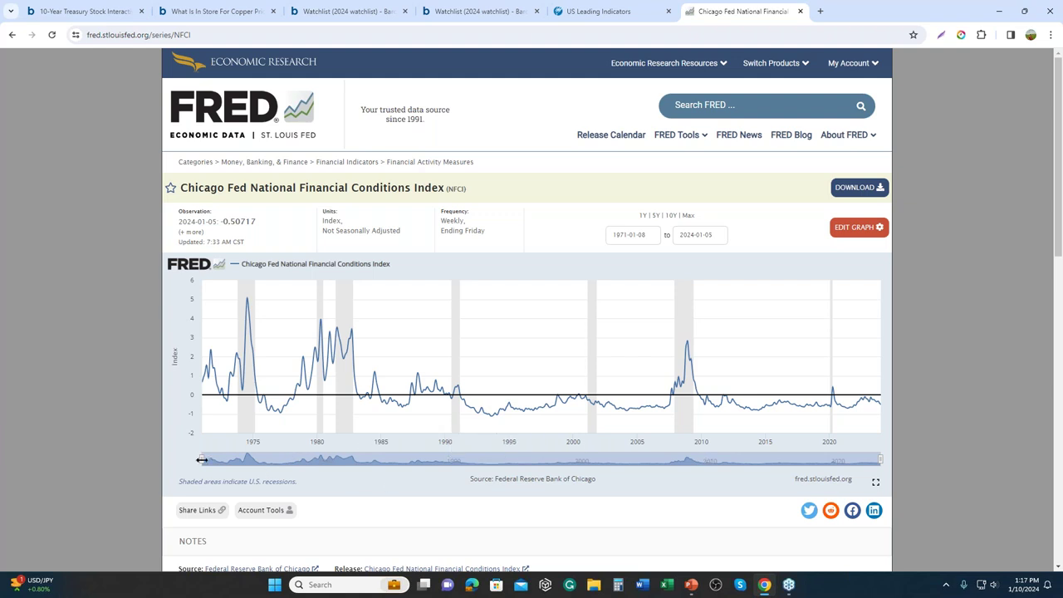
Narrow the NFCI graph to start at 2020-11-08, and highlight the note explaining positive and negative values.
{"action": "left_click_drag", "start_coordinate": [215, 459], "coordinate": [840, 459]}
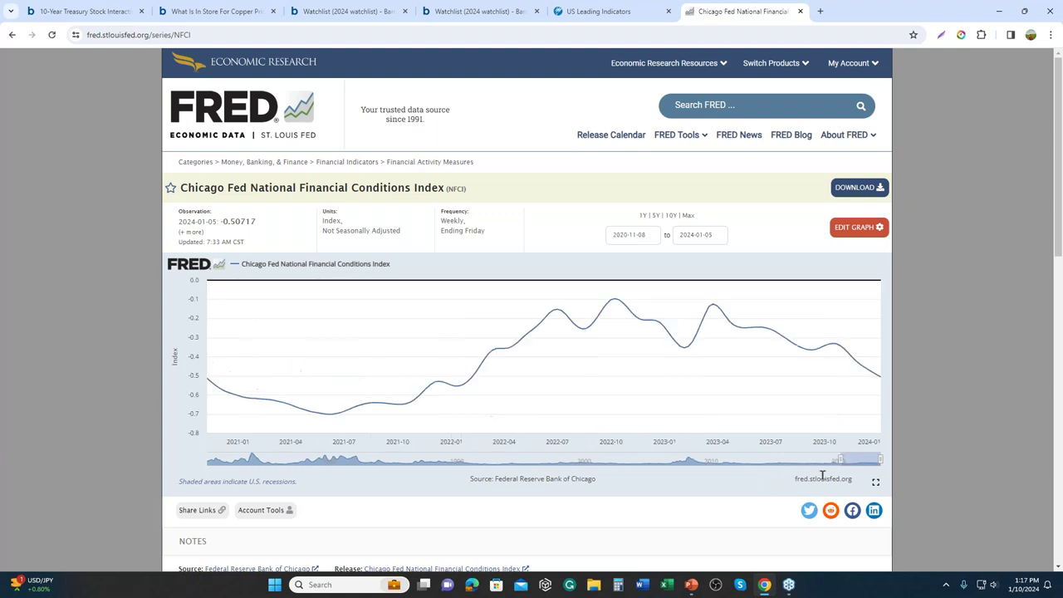
{"action": "scroll", "coordinate": [467, 522], "scroll_direction": "down", "scroll_amount": 2}
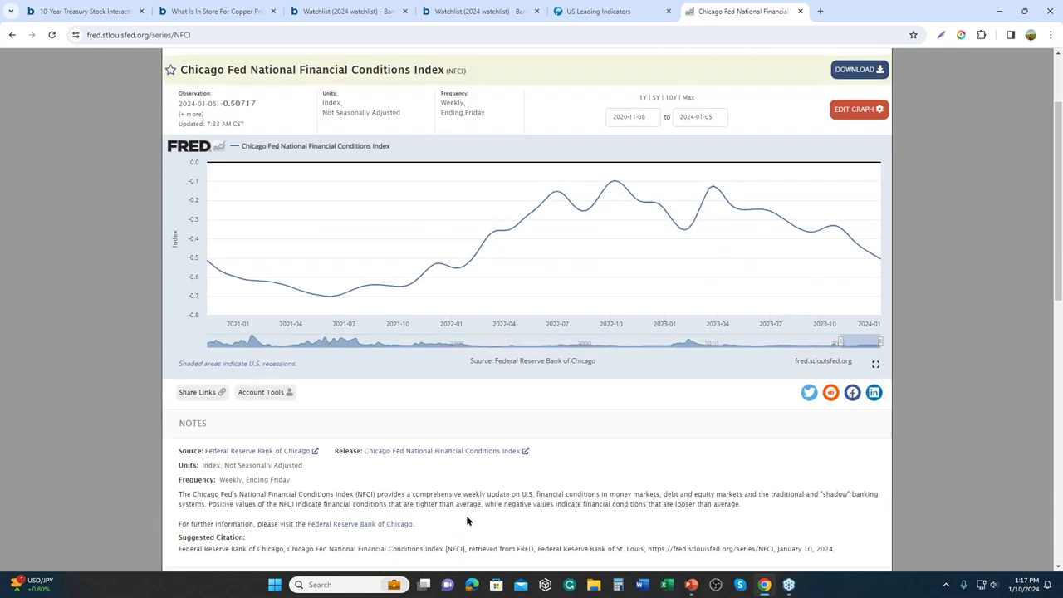
{"action": "left_click_drag", "start_coordinate": [208, 457], "coordinate": [581, 469]}
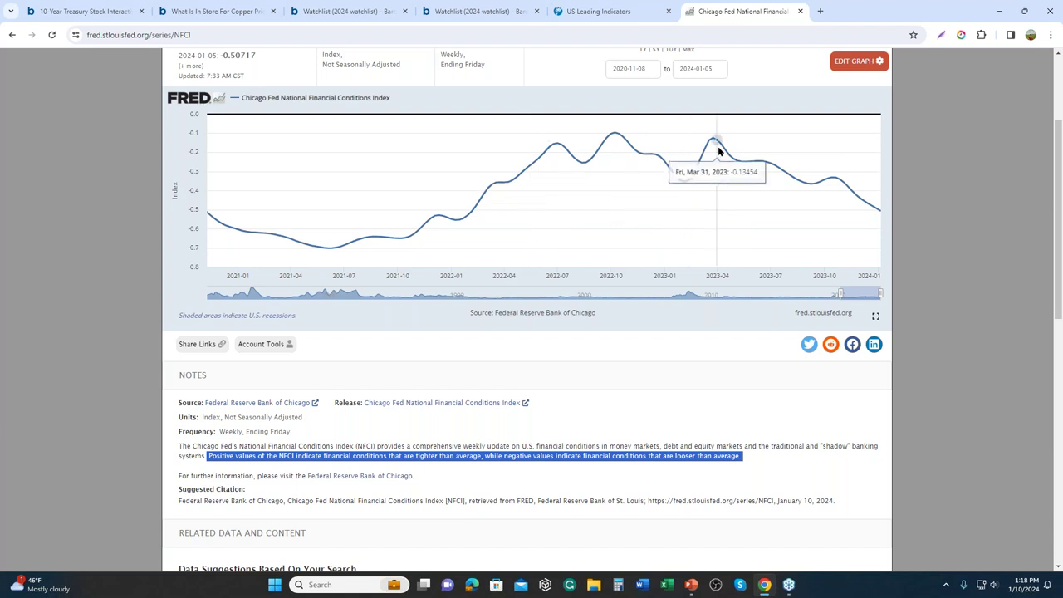
Return to the Barchart 2024 watchlist, open the S&P Homebuilders SPDR (XHB) flipchart and set its period to 3Y.
{"action": "left_click", "coordinate": [464, 13]}
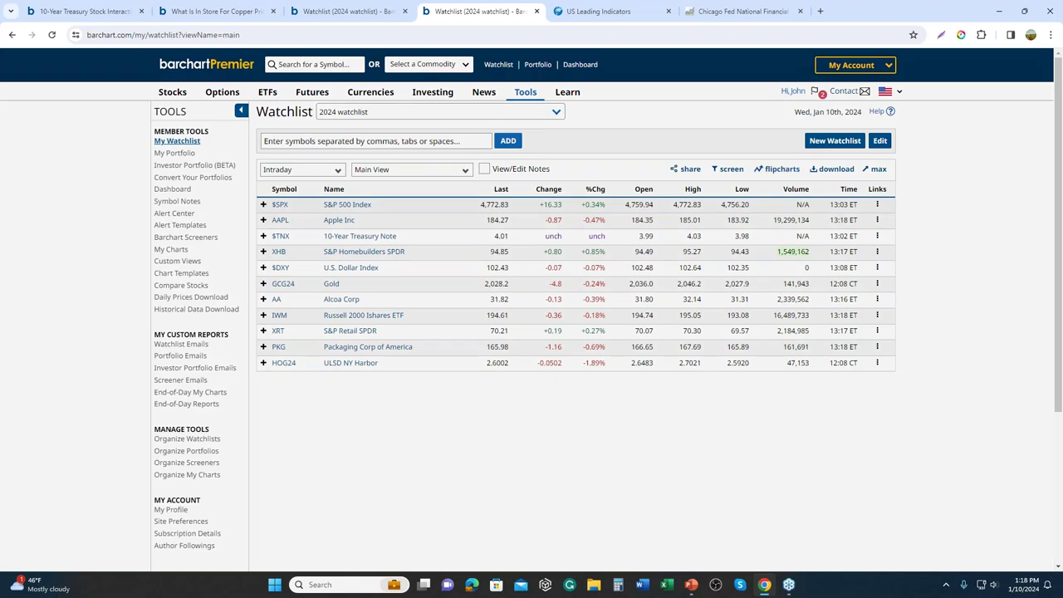
{"action": "left_click", "coordinate": [781, 168]}
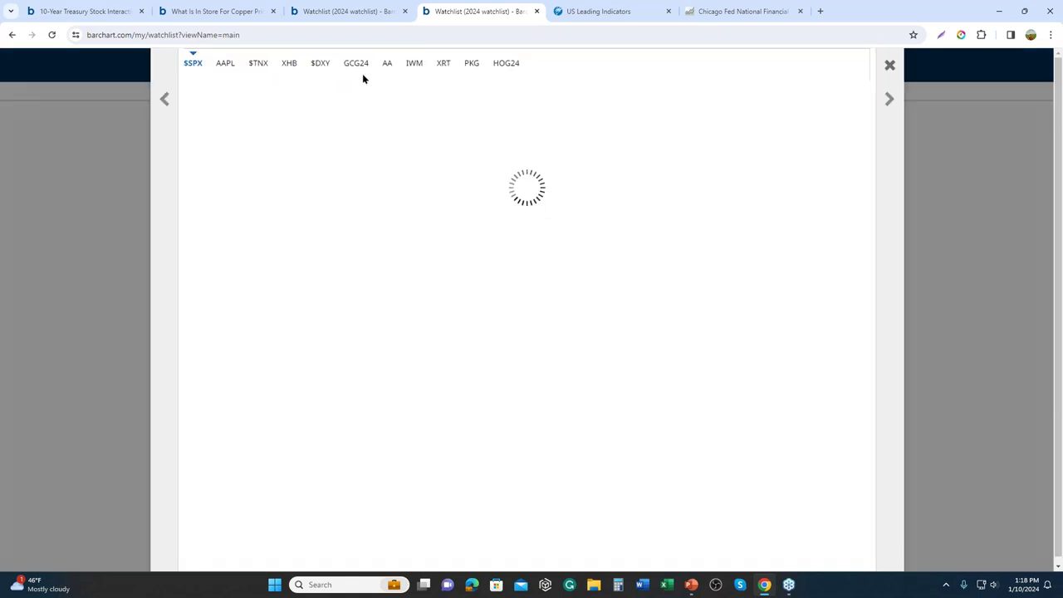
{"action": "left_click", "coordinate": [290, 66]}
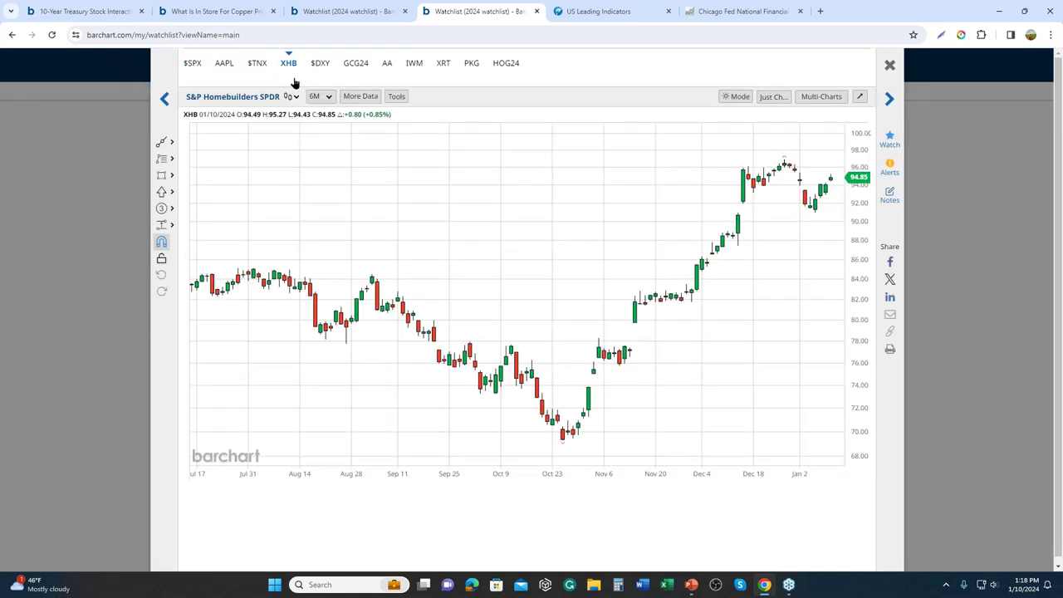
{"action": "scroll", "coordinate": [439, 474], "scroll_direction": "down", "scroll_amount": 5}
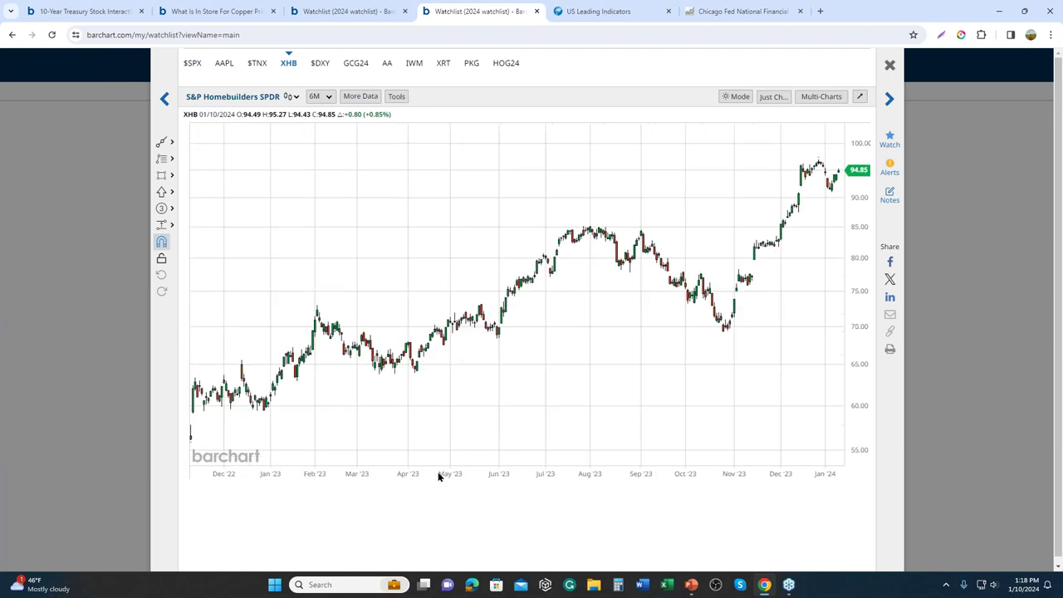
{"action": "left_click", "coordinate": [328, 98]}
{"action": "left_click", "coordinate": [316, 193]}
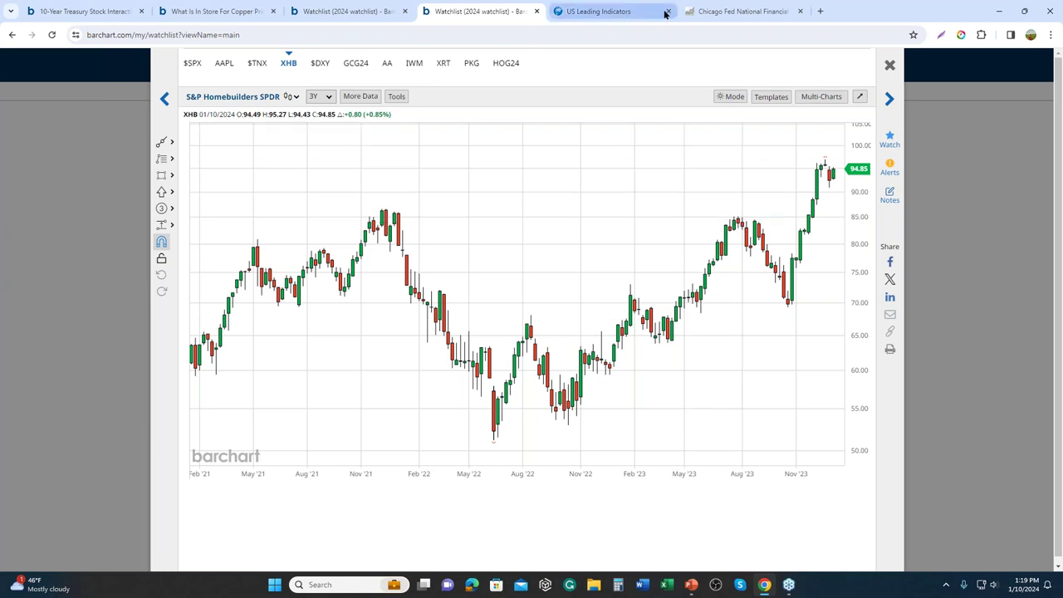
Compare the FRED NFCI graph with the XHB flipchart, and close the flipcharts.
{"action": "left_click", "coordinate": [722, 11]}
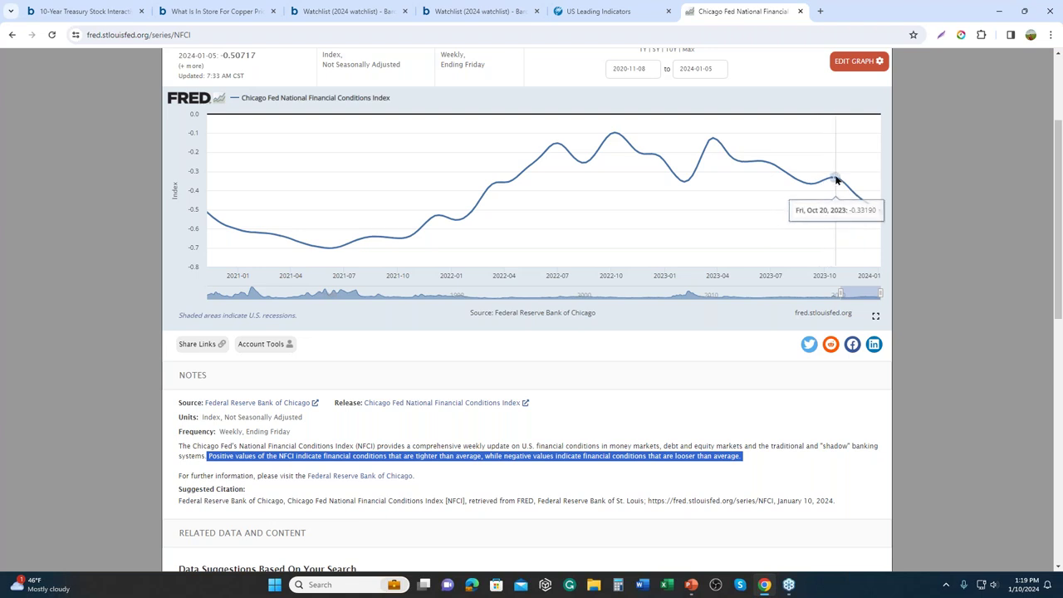
{"action": "left_click", "coordinate": [482, 10]}
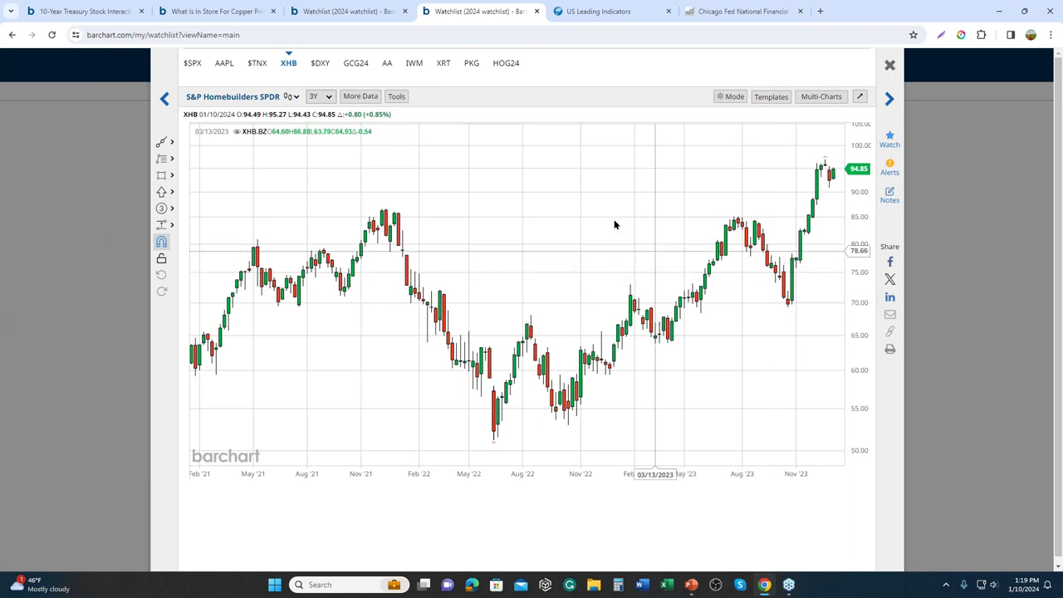
{"action": "left_click", "coordinate": [890, 67]}
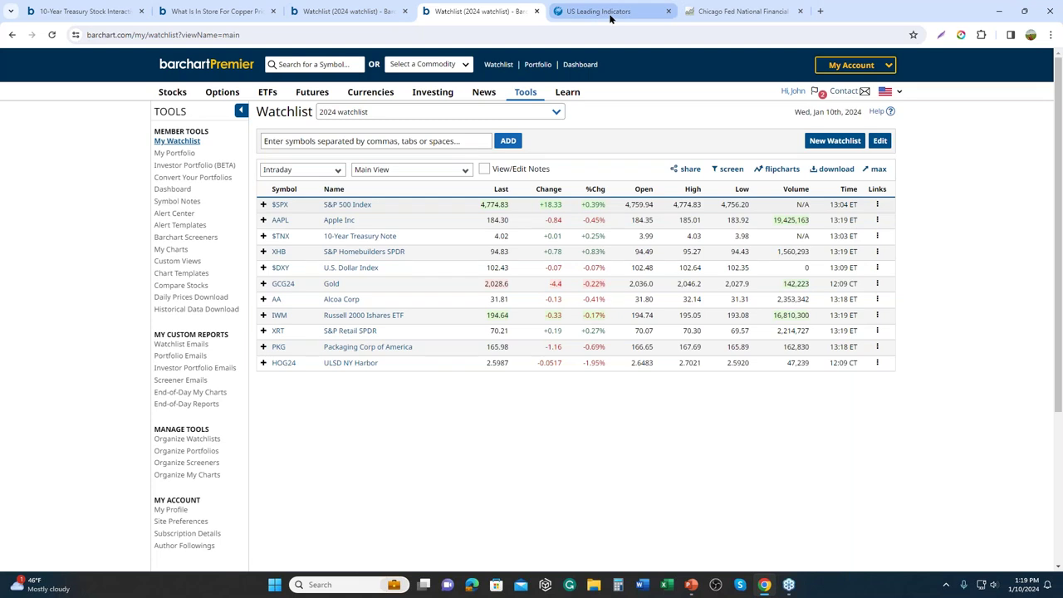
Review the Conference Board's LEI component chart alongside the Leading and Coincident Economic Indicators slides.
{"action": "left_click", "coordinate": [610, 19]}
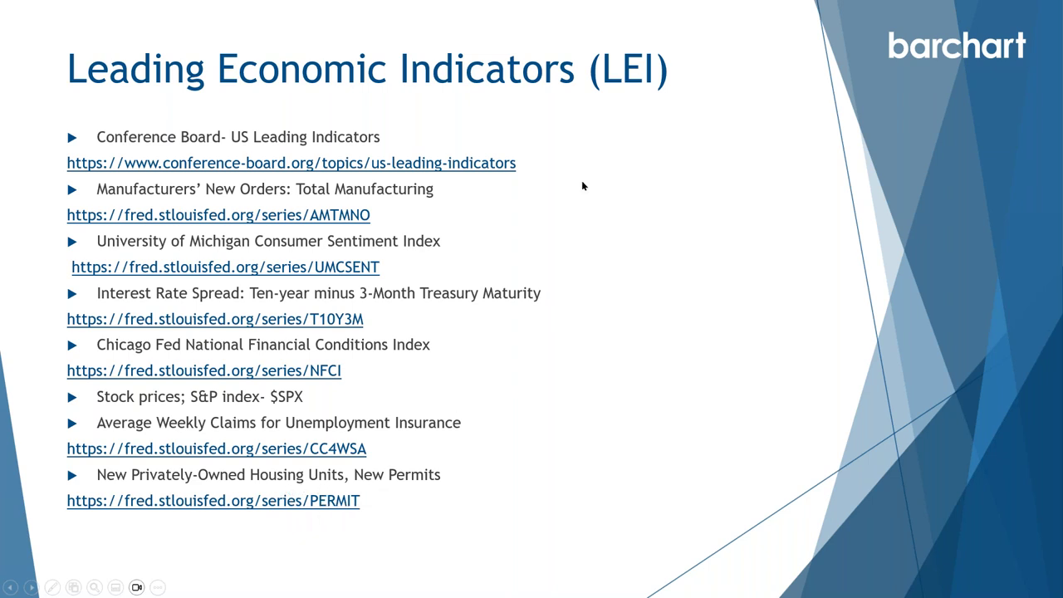
{"action": "key", "text": "alt+Tab"}
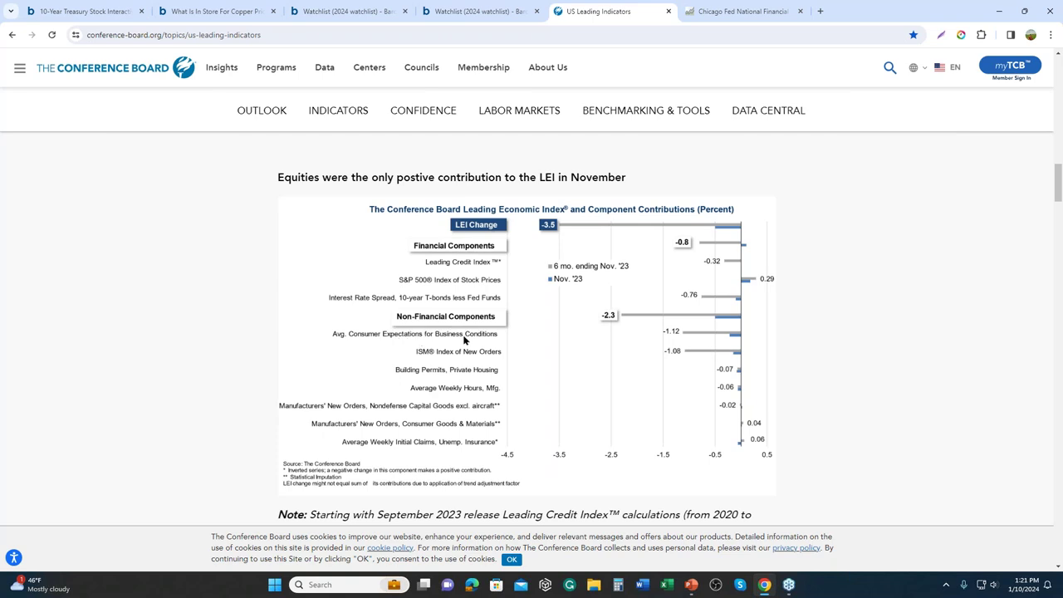
{"action": "key", "text": "alt+Tab"}
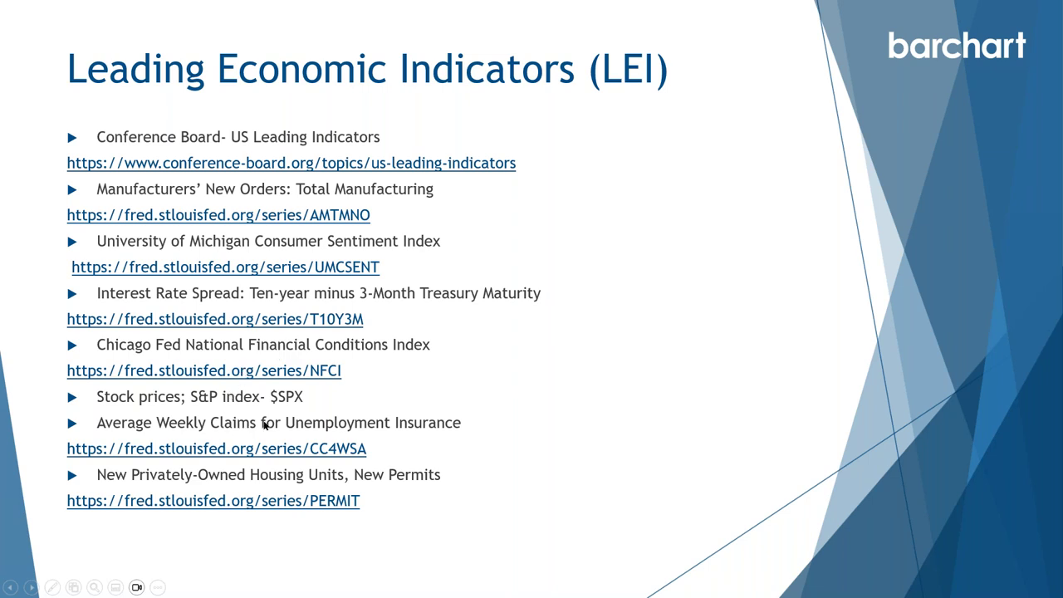
{"action": "key", "text": "Right"}
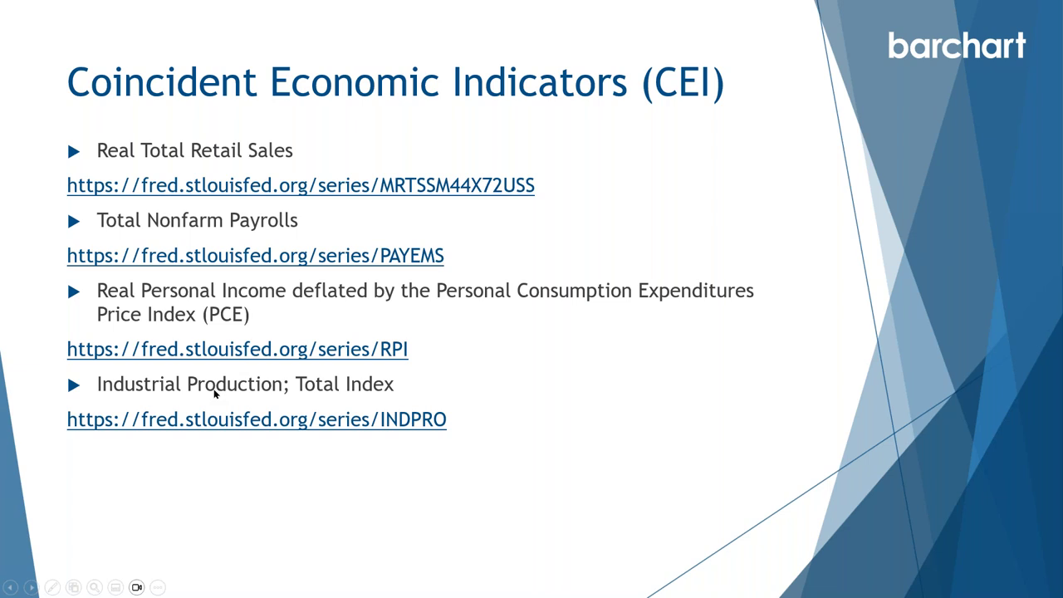
{"action": "key", "text": "alt+Tab"}
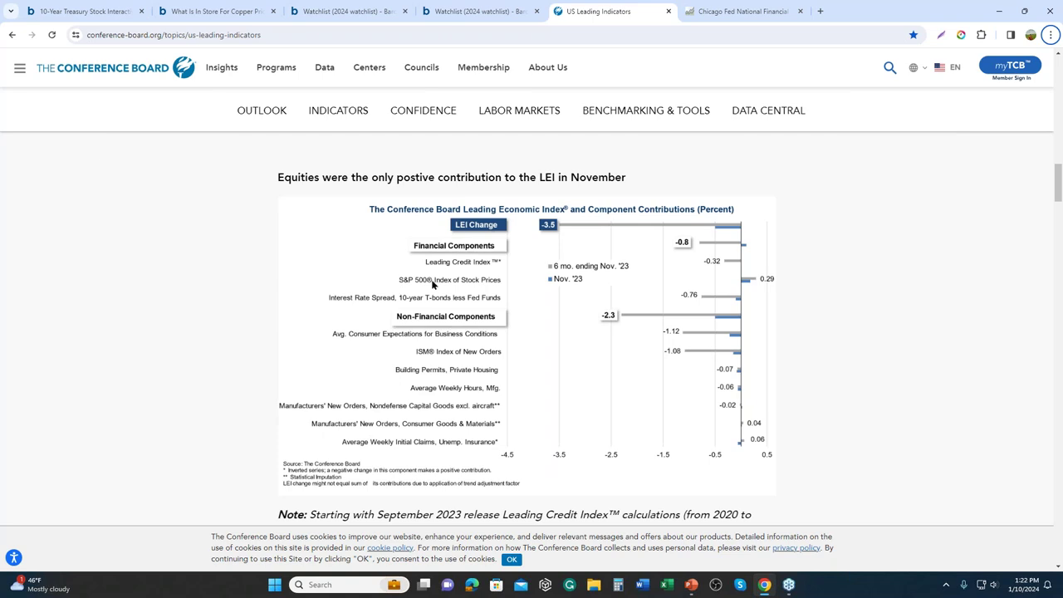
Open the interactive chart for the U.S. Dollar Index ($DXY) from the Barchart 2024 watchlist.
{"action": "left_click", "coordinate": [454, 11]}
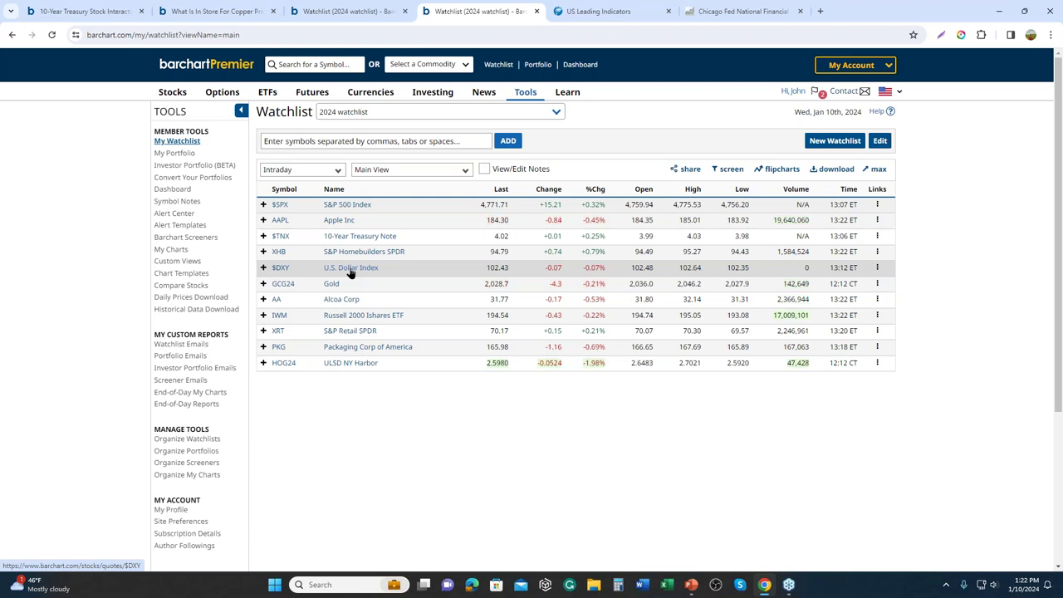
{"action": "left_click", "coordinate": [878, 272]}
{"action": "left_click", "coordinate": [736, 305]}
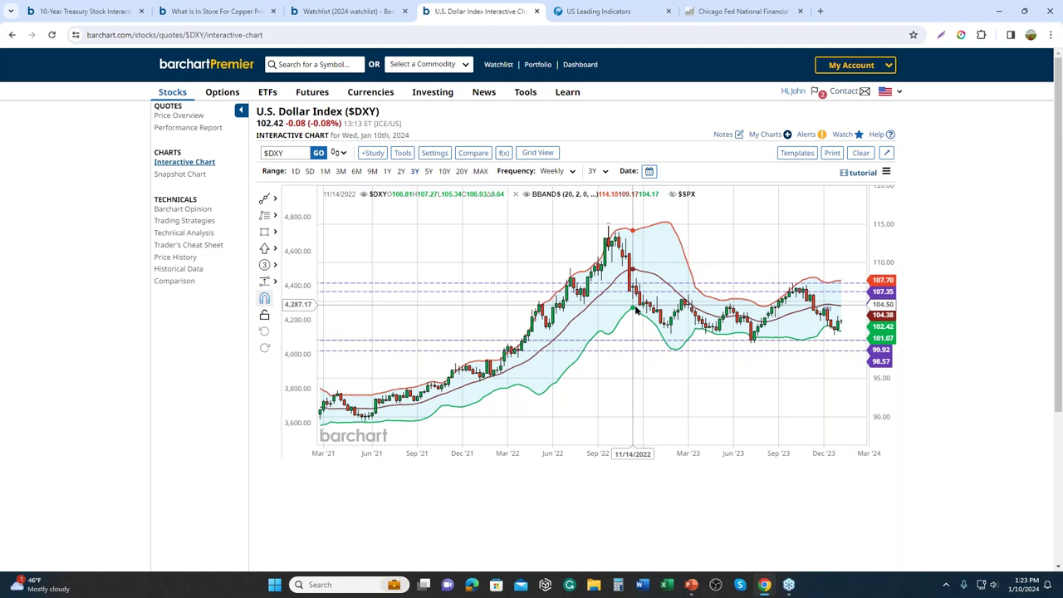
Check the compared symbols on the U.S. Dollar Index chart and make the $SPX line visible.
{"action": "left_click", "coordinate": [482, 155]}
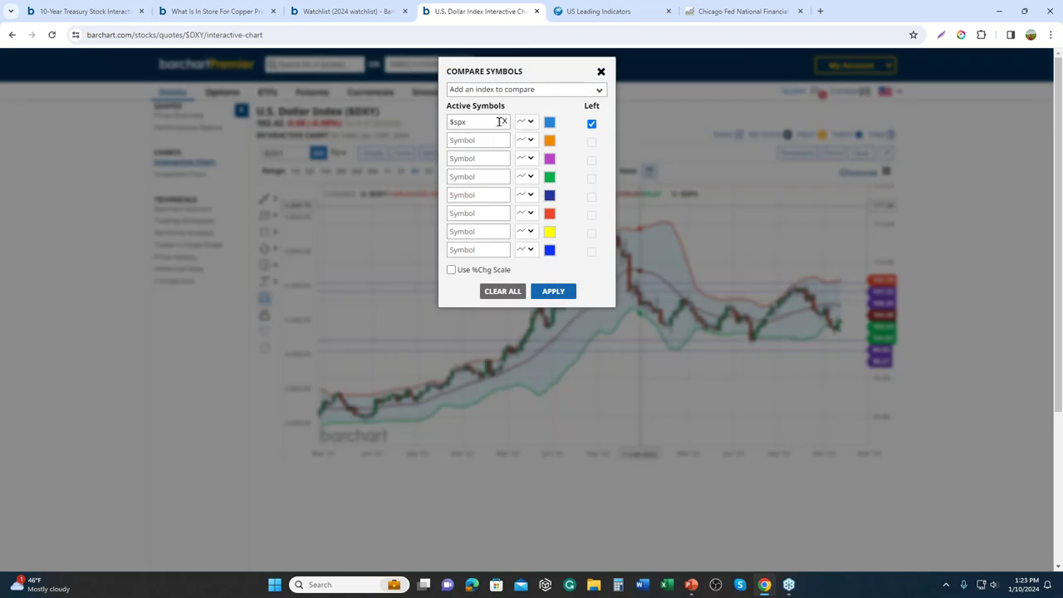
{"action": "left_click", "coordinate": [600, 73]}
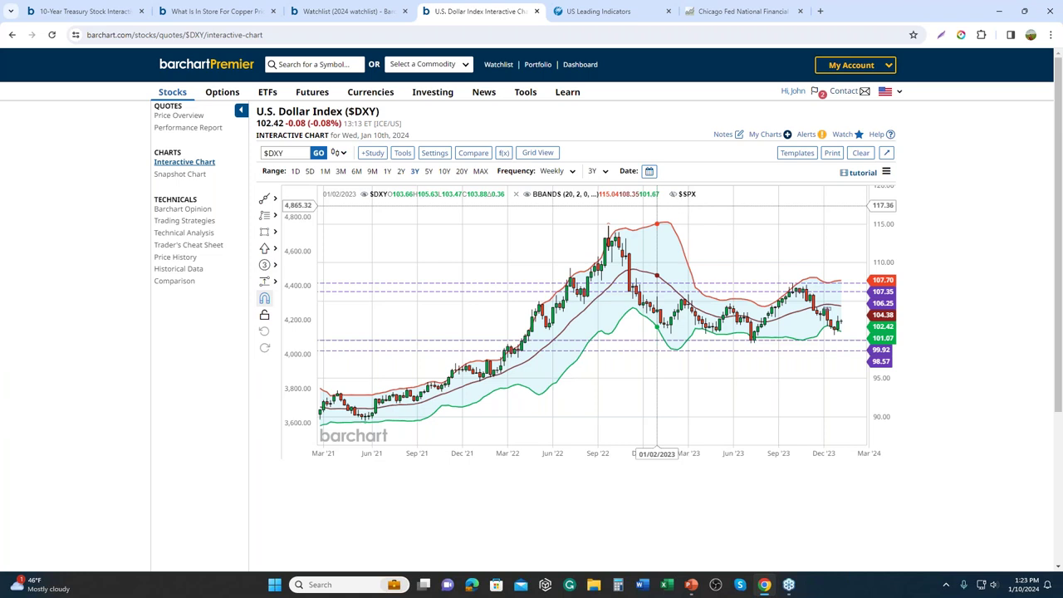
{"action": "left_click", "coordinate": [673, 195]}
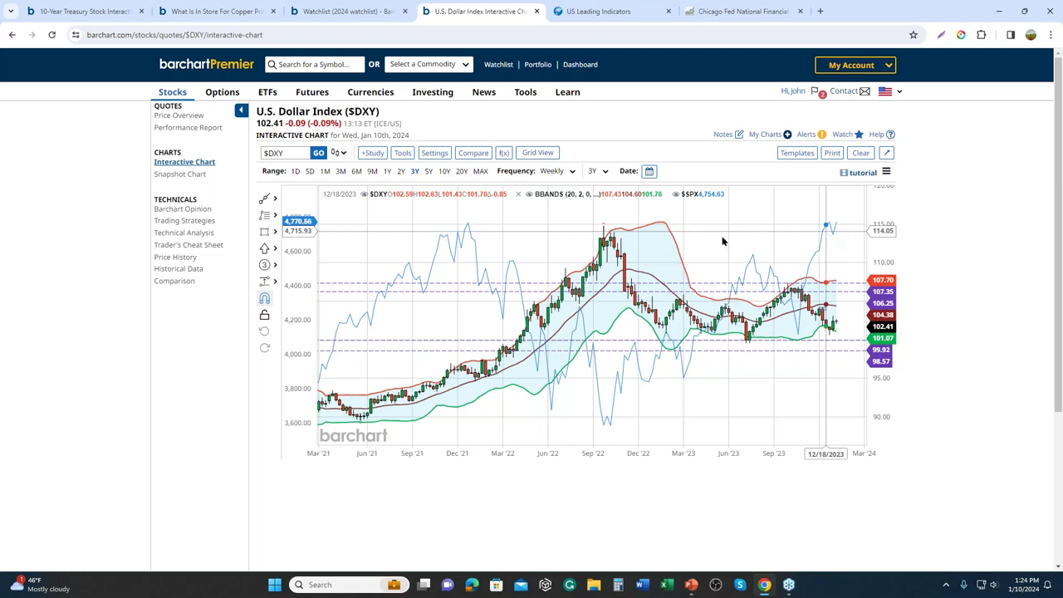
Replace the $SPX comparison on the U.S. Dollar Index chart with gold, gc*0, and apply the change.
{"action": "left_click", "coordinate": [473, 155]}
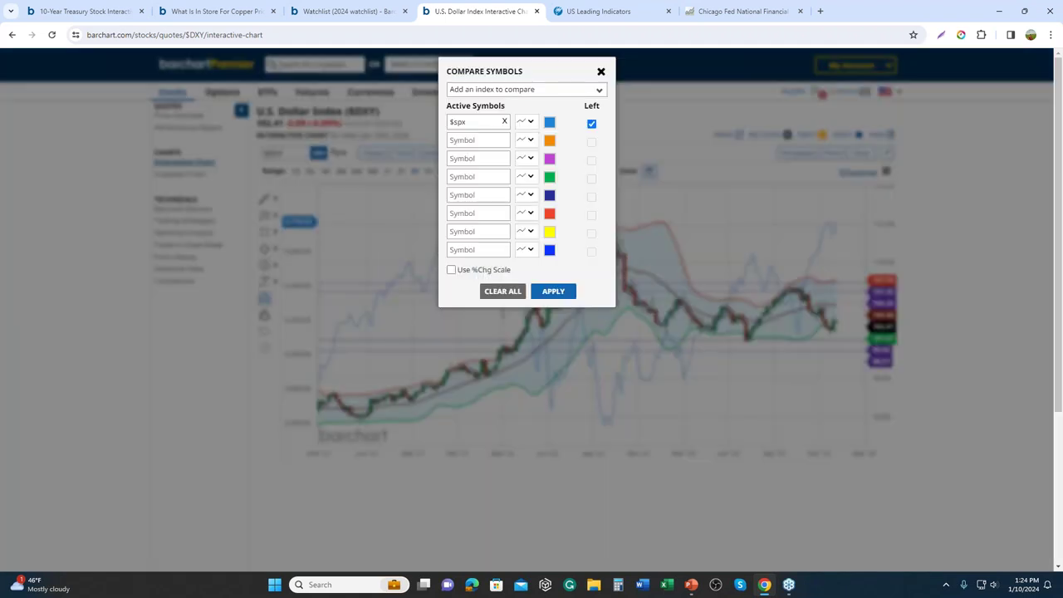
{"action": "left_click", "coordinate": [479, 142]}
{"action": "type", "text": "gc"}
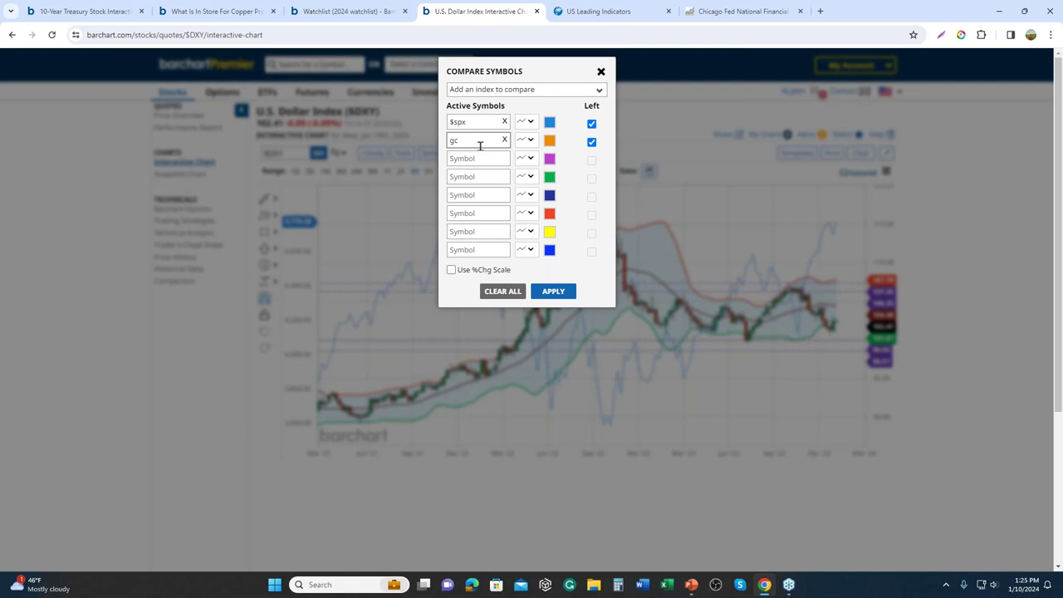
{"action": "type", "text": "*0"}
{"action": "left_click", "coordinate": [504, 122]}
{"action": "left_click", "coordinate": [552, 293]}
{"action": "left_click", "coordinate": [572, 172]}
{"action": "left_click", "coordinate": [571, 177]}
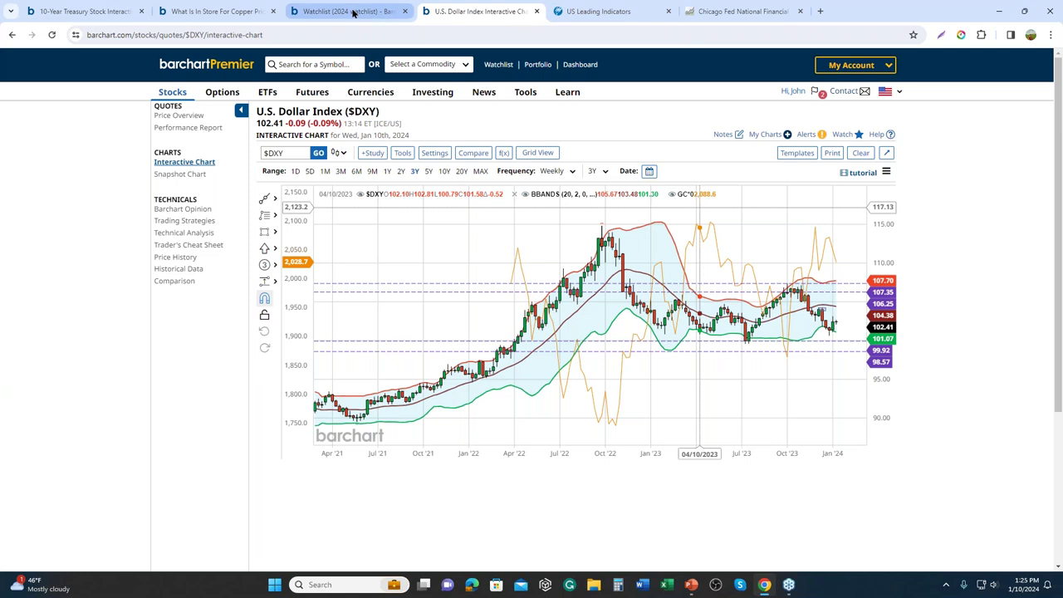
Open the interactive chart for Gold Feb '24 (GCG24) from the 2024 watchlist and show its history back to about 2017.
{"action": "left_click", "coordinate": [380, 17]}
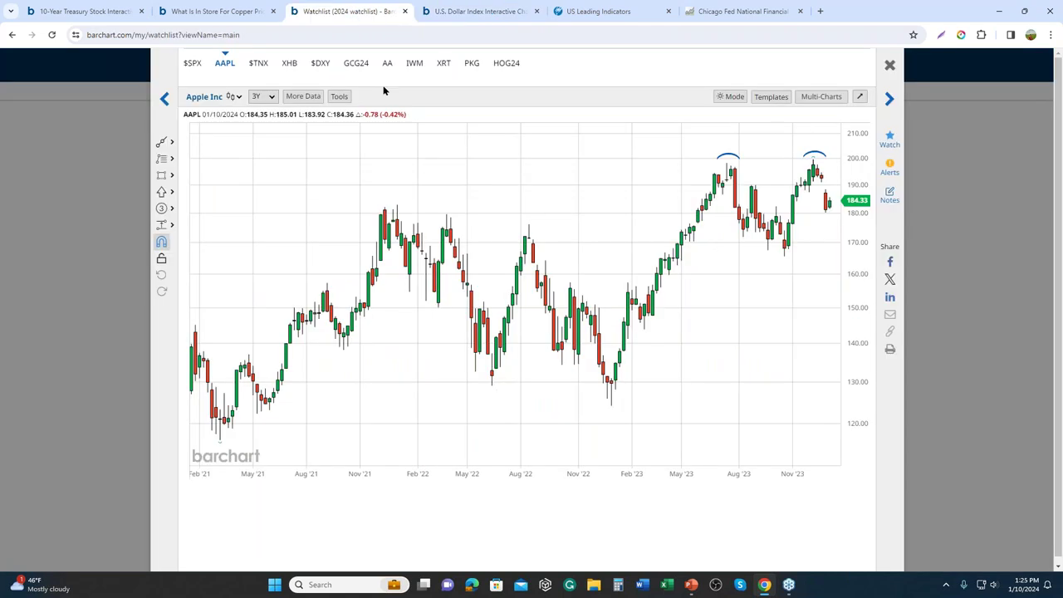
{"action": "left_click", "coordinate": [890, 65]}
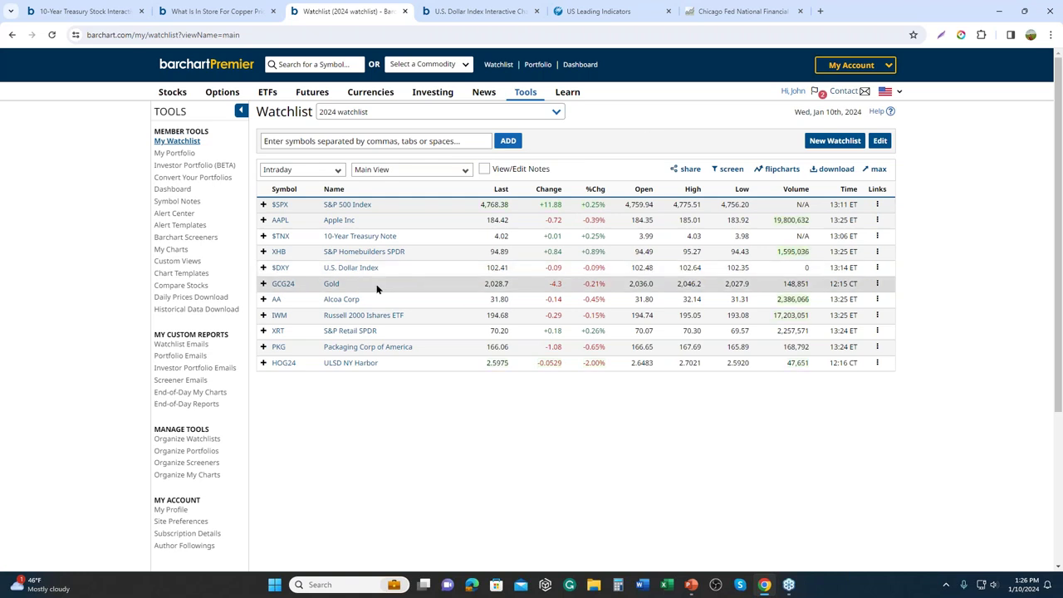
{"action": "left_click", "coordinate": [284, 284]}
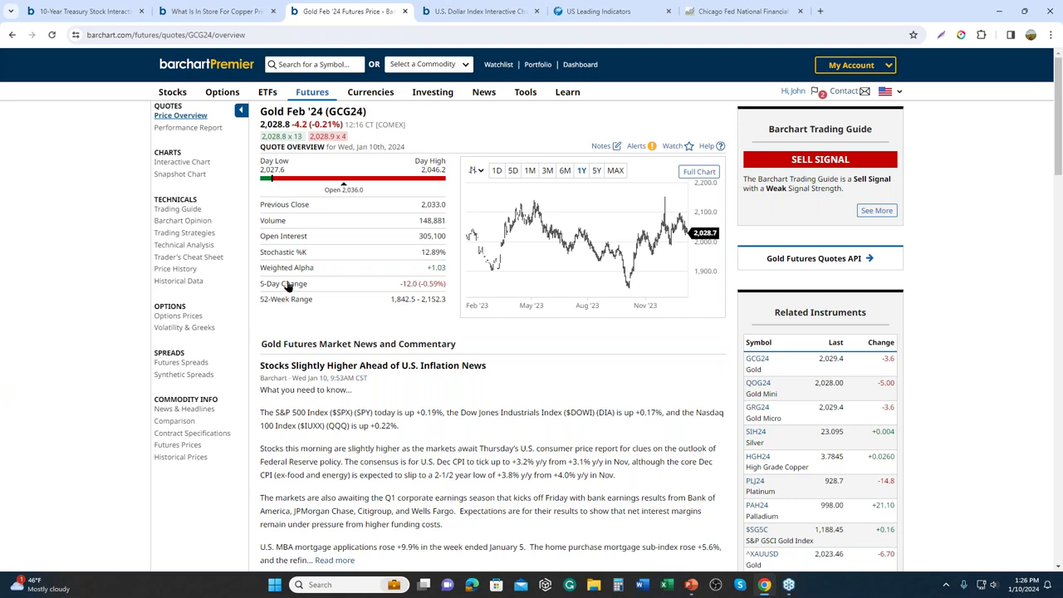
{"action": "left_click", "coordinate": [184, 162]}
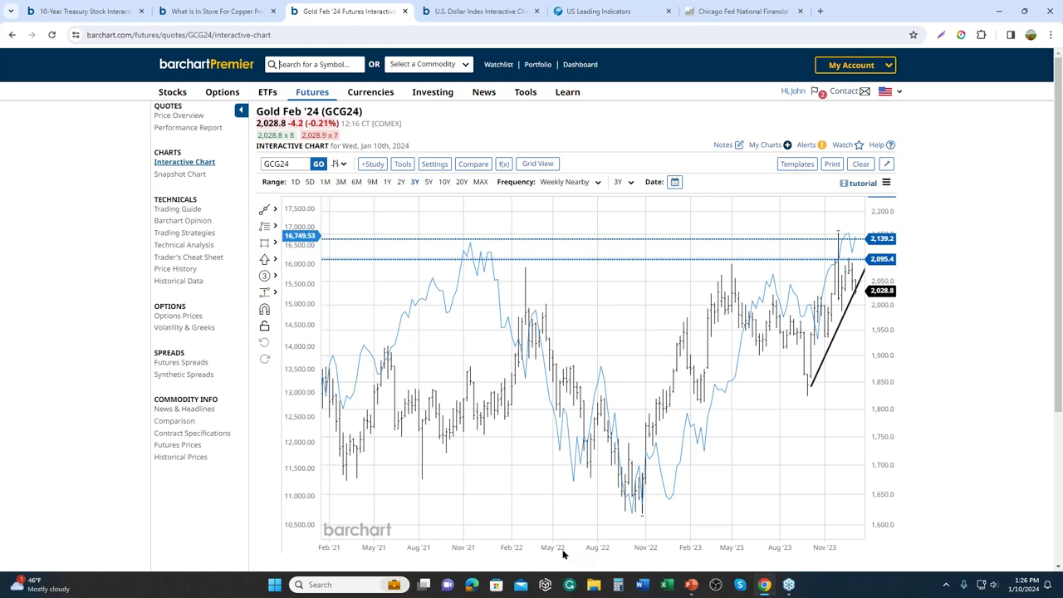
{"action": "scroll", "coordinate": [561, 552], "scroll_direction": "down", "scroll_amount": 5}
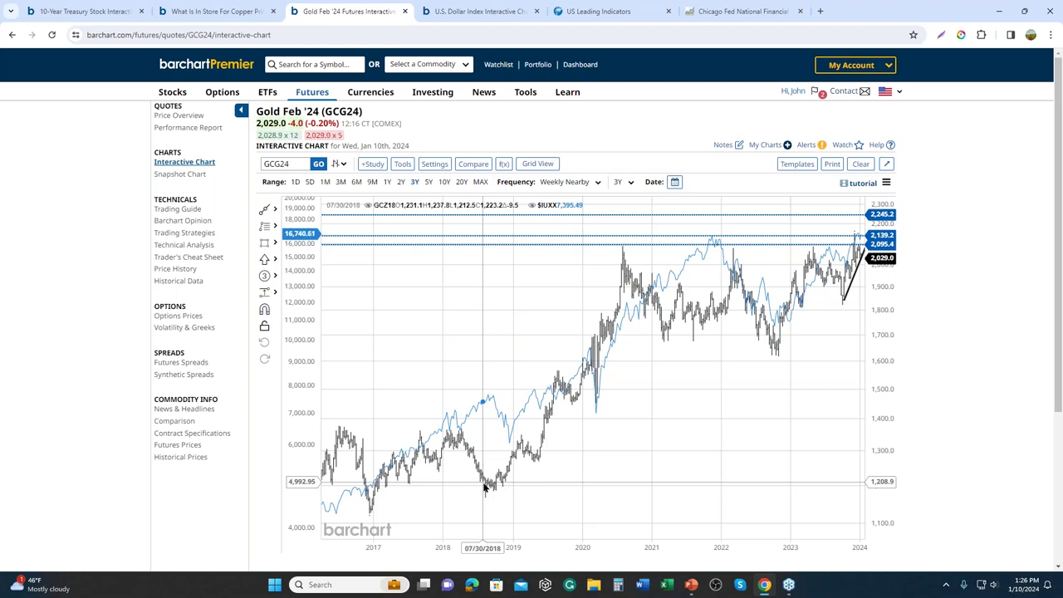
{"action": "left_click_drag", "start_coordinate": [835, 484], "coordinate": [791, 492]}
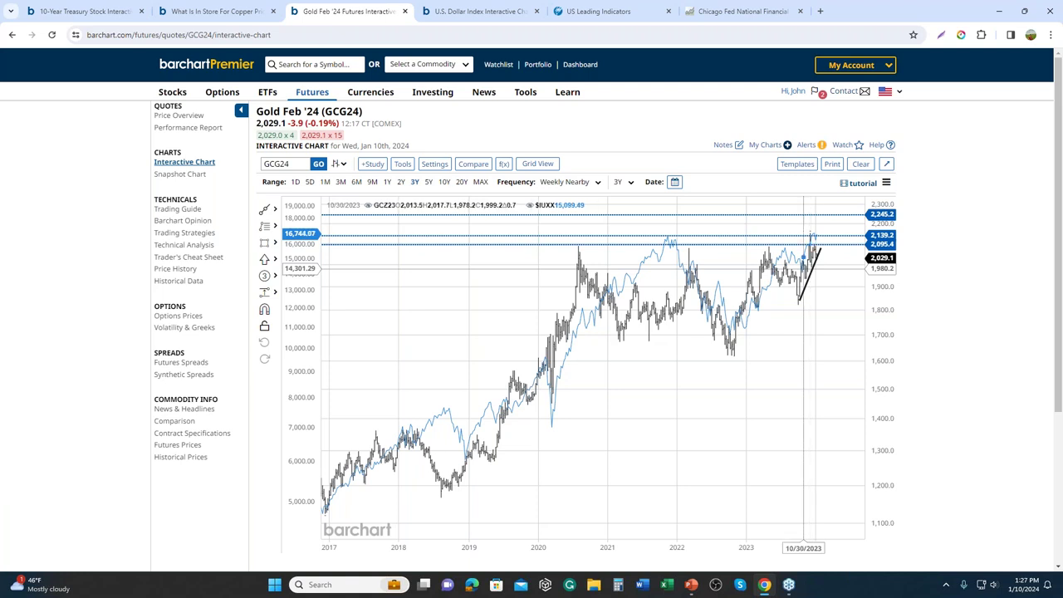
Return to the U.S. Dollar Index chart and hide the GC*0 comparison line.
{"action": "left_click", "coordinate": [499, 16]}
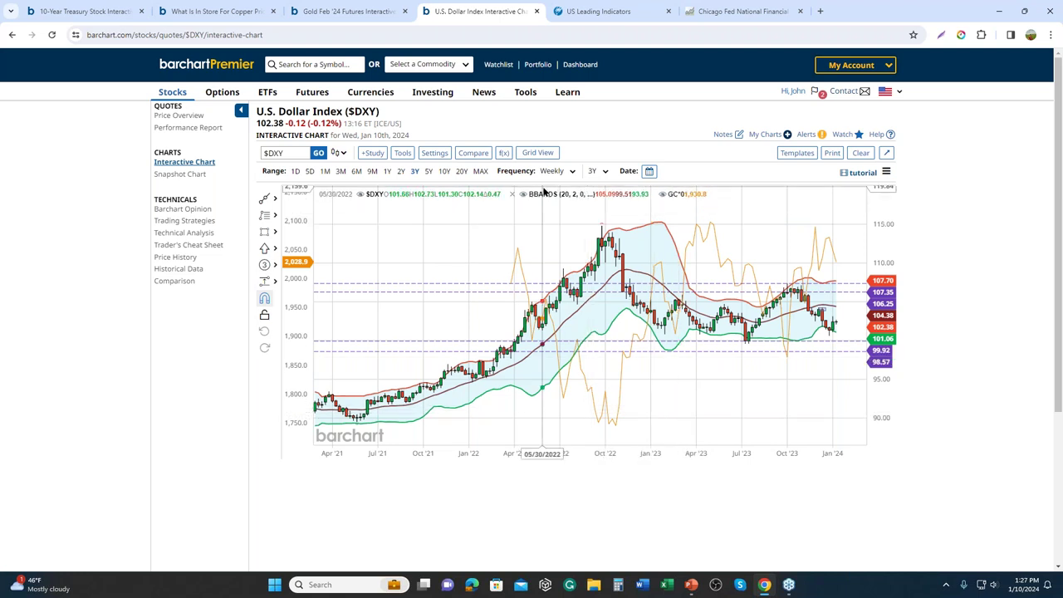
{"action": "left_click", "coordinate": [670, 195]}
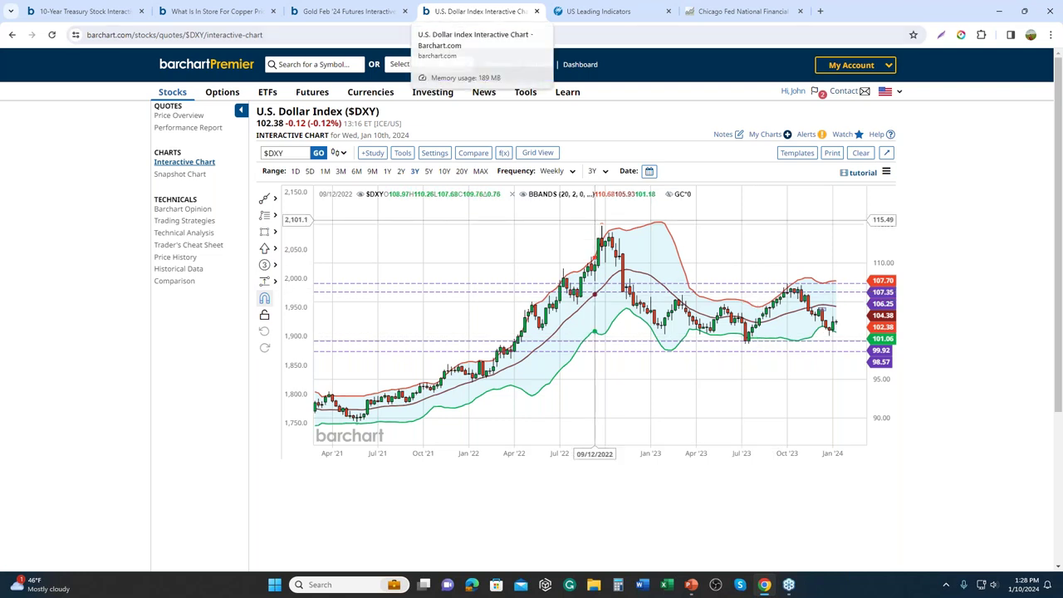
Open the interactive chart for Alcoa Corp (AA) from the 2024 watchlist, glancing over its quote overview first.
{"action": "left_click", "coordinate": [496, 70]}
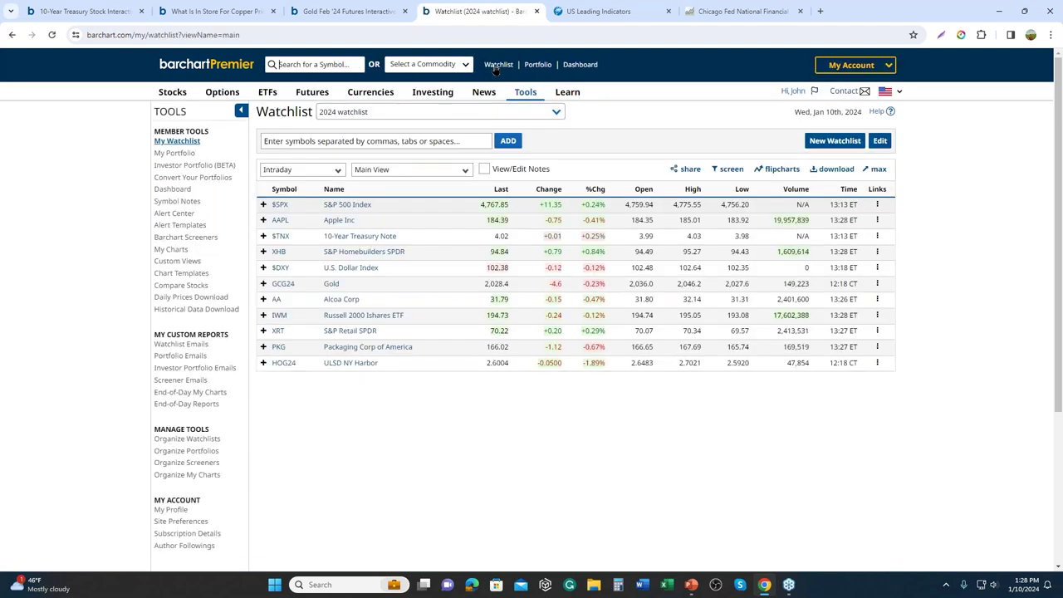
{"action": "left_click", "coordinate": [339, 301]}
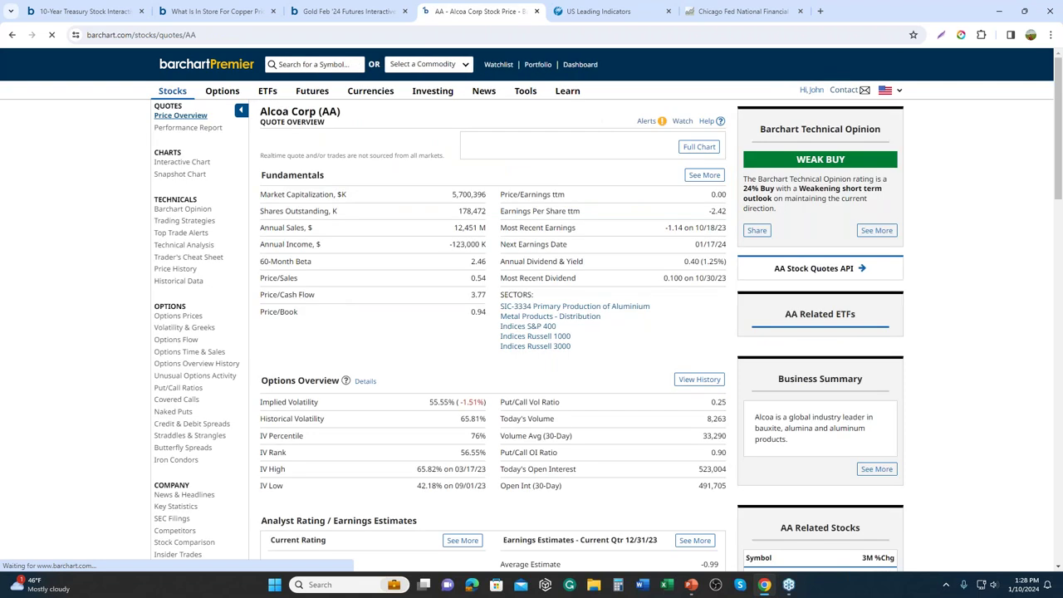
{"action": "scroll", "coordinate": [482, 397], "scroll_direction": "down", "scroll_amount": 2}
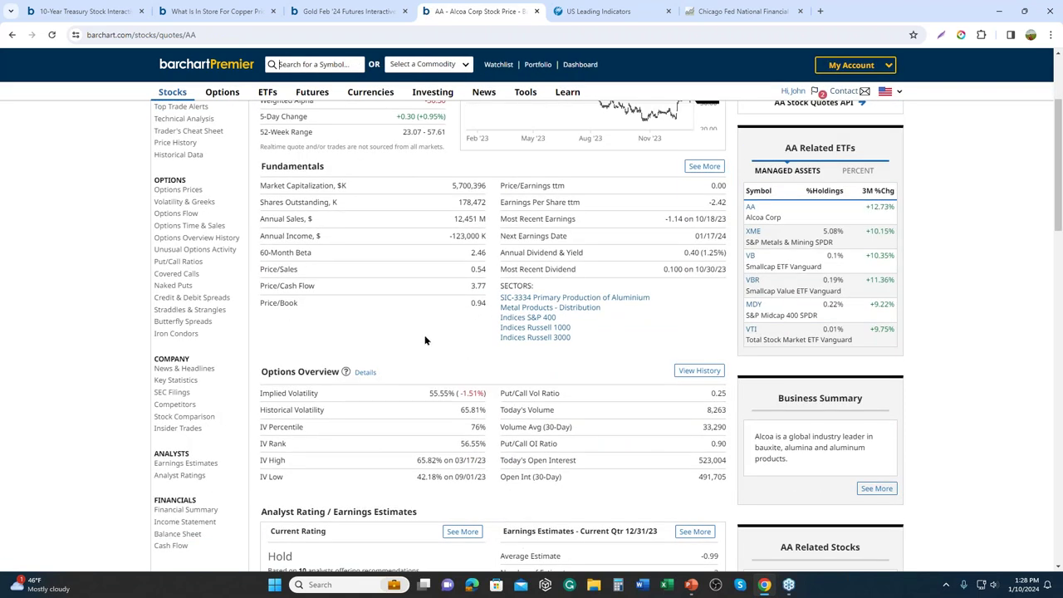
{"action": "scroll", "coordinate": [368, 322], "scroll_direction": "up", "scroll_amount": 2}
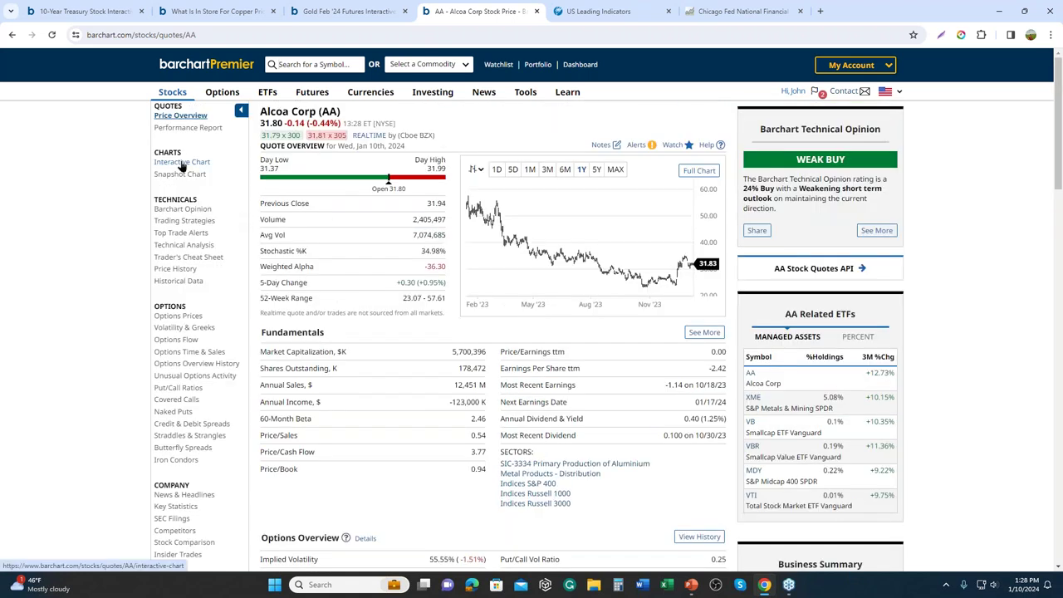
{"action": "left_click", "coordinate": [180, 163]}
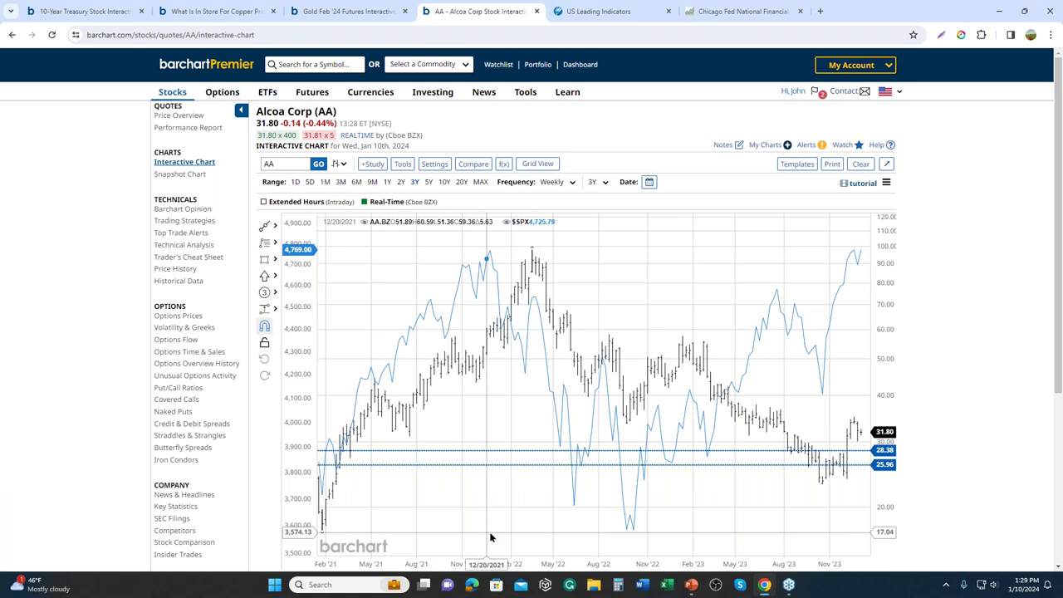
Examine Alcoa's weekly price history against $SPX back to 2012, and return the chart to the most recent data.
{"action": "scroll", "coordinate": [500, 565], "scroll_direction": "down", "scroll_amount": 3}
{"action": "scroll", "coordinate": [499, 567], "scroll_direction": "down", "scroll_amount": 2}
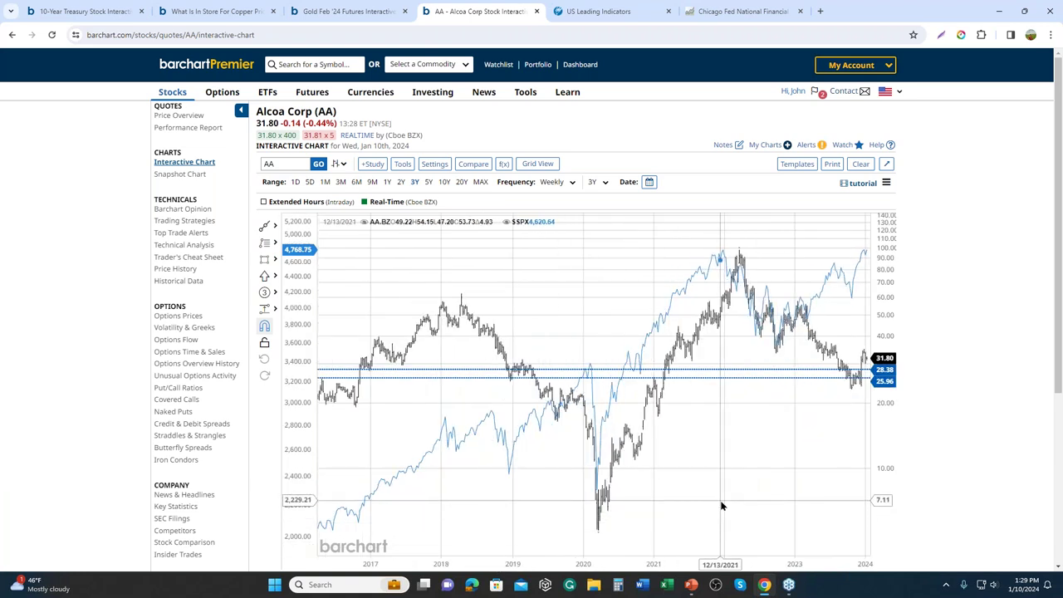
{"action": "left_click_drag", "start_coordinate": [722, 504], "coordinate": [701, 510]}
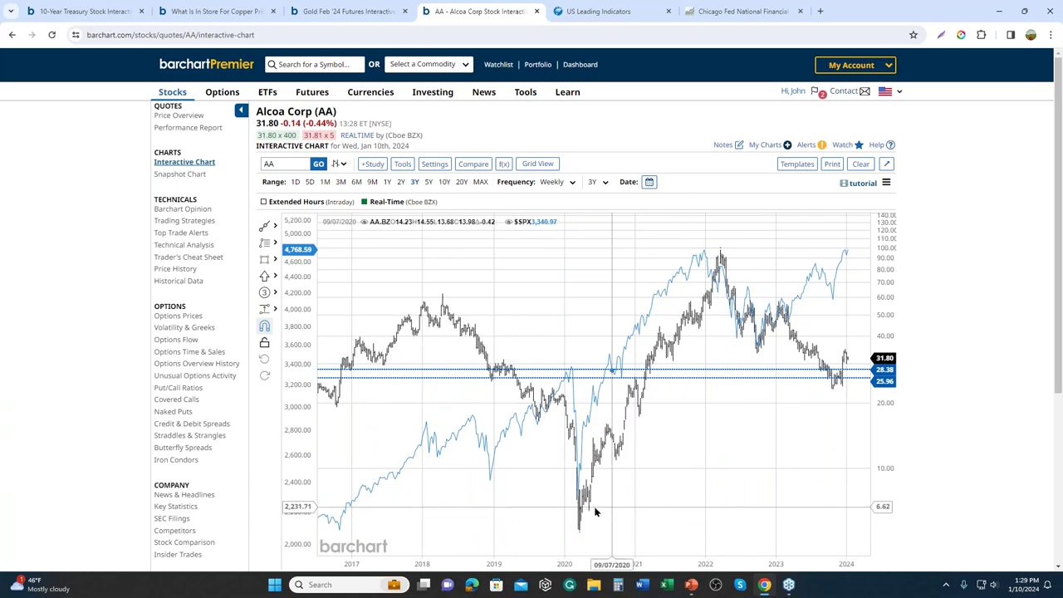
{"action": "left_click_drag", "start_coordinate": [434, 532], "coordinate": [756, 521]}
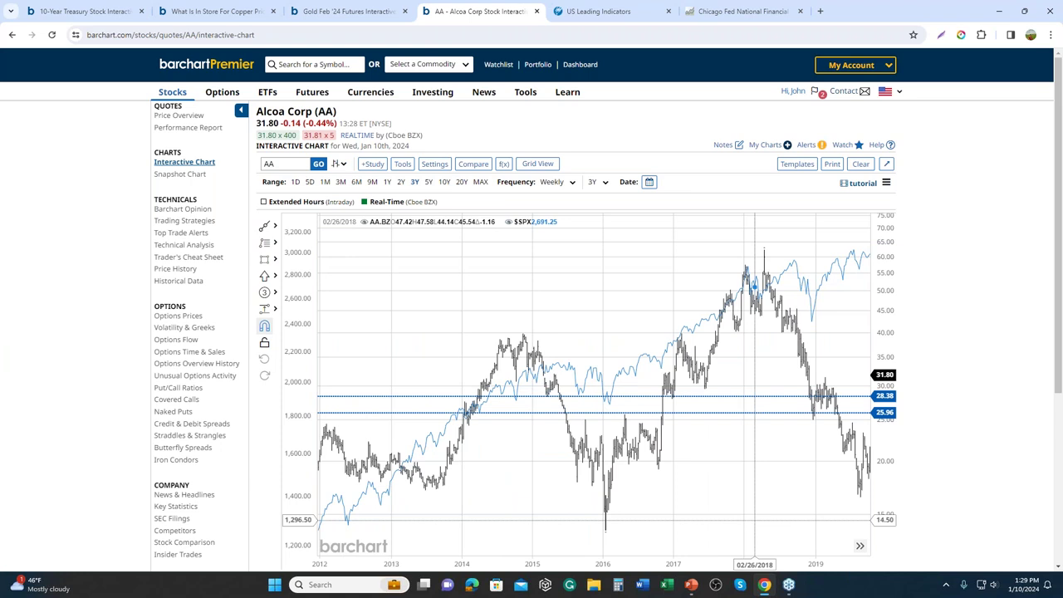
{"action": "left_click", "coordinate": [861, 549]}
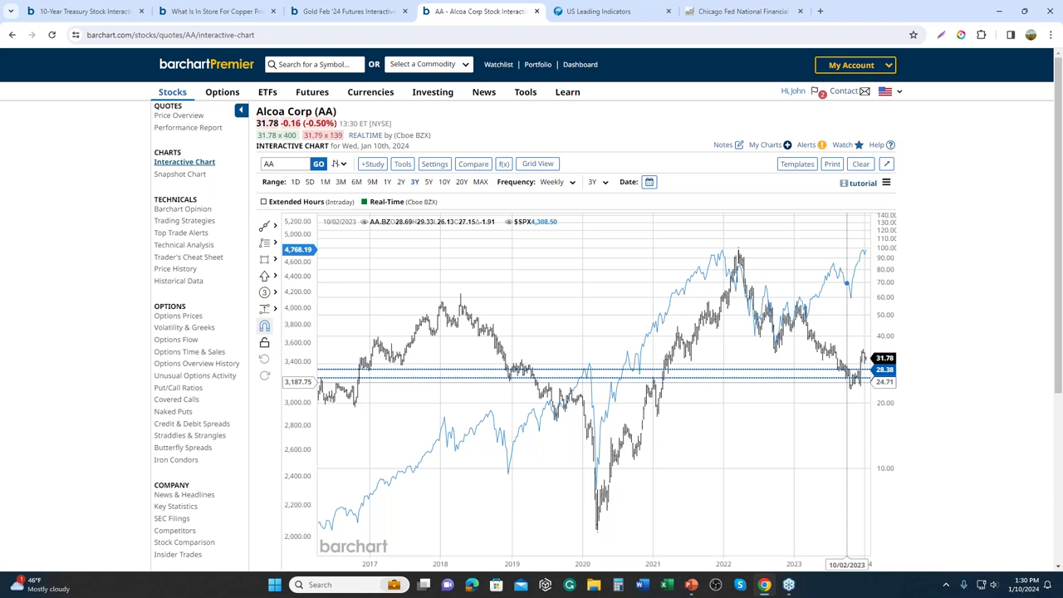
Check the Conference Board's LEI component contributions chart again and return to the Alcoa chart.
{"action": "left_click", "coordinate": [617, 13]}
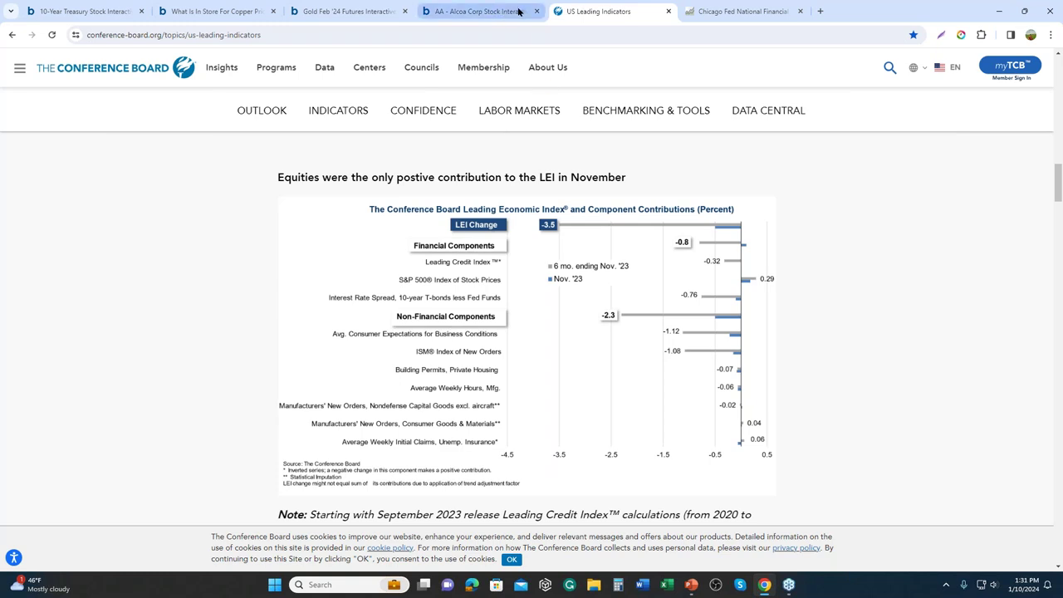
{"action": "mouse_move", "coordinate": [469, 15]}
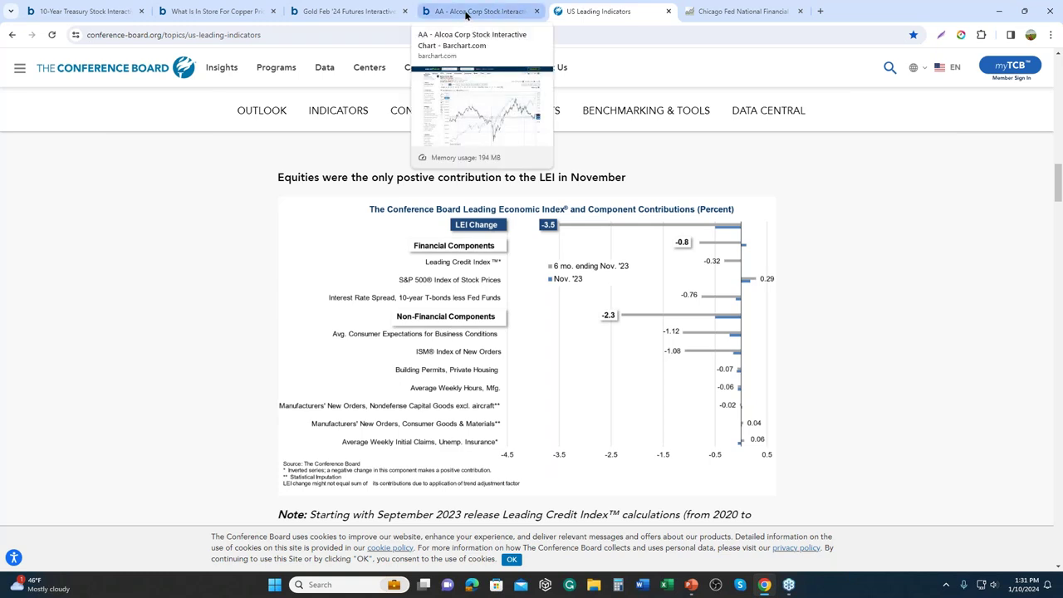
{"action": "left_click", "coordinate": [467, 15]}
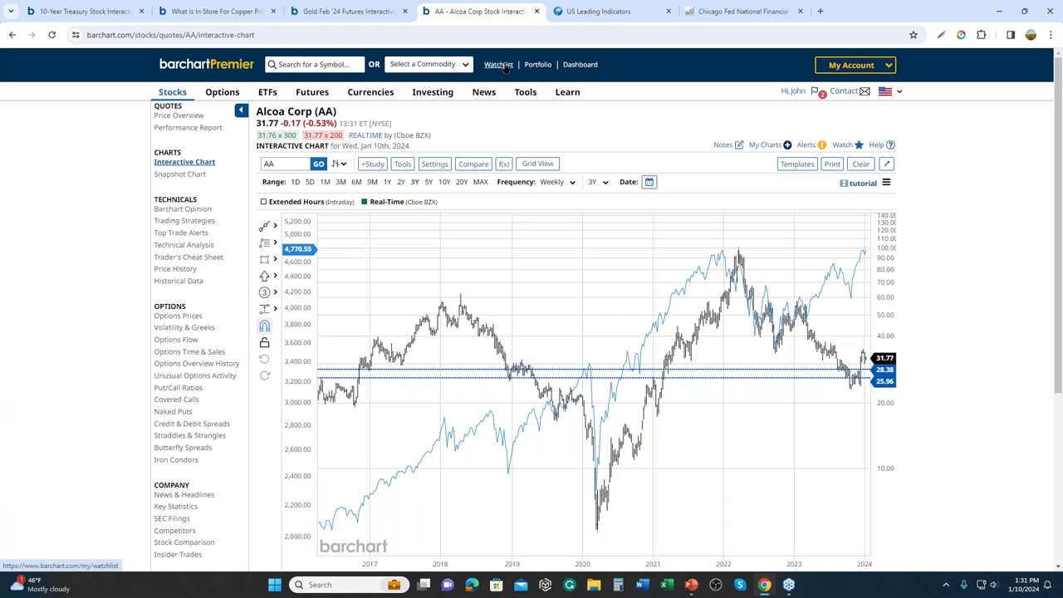
Open the Russell 2000 iShares ETF (IWM) from the 2024 watchlist and review its price performance and fund summary.
{"action": "left_click", "coordinate": [501, 65]}
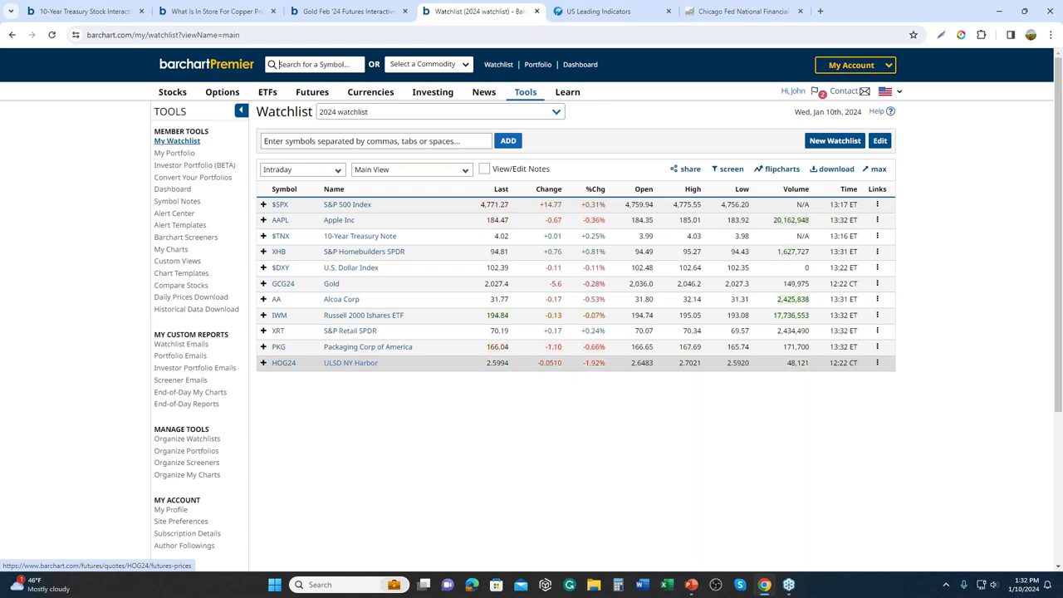
{"action": "left_click", "coordinate": [375, 317]}
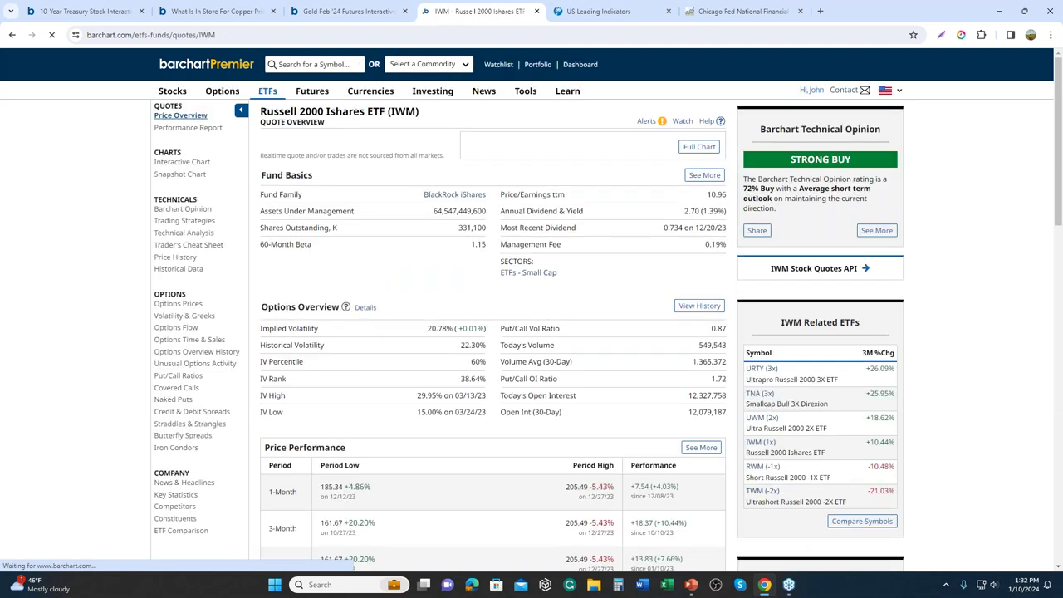
{"action": "scroll", "coordinate": [840, 481], "scroll_direction": "down", "scroll_amount": 3}
{"action": "scroll", "coordinate": [773, 489], "scroll_direction": "down", "scroll_amount": 2}
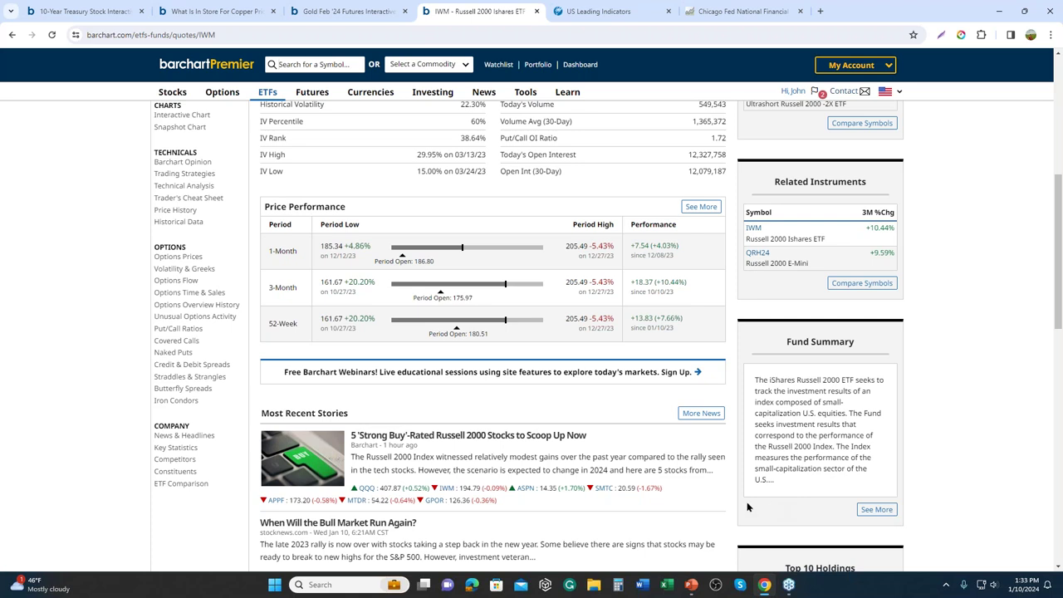
Open IWM's interactive chart and examine its daily price and moving averages back to early 2022.
{"action": "left_click", "coordinate": [190, 117]}
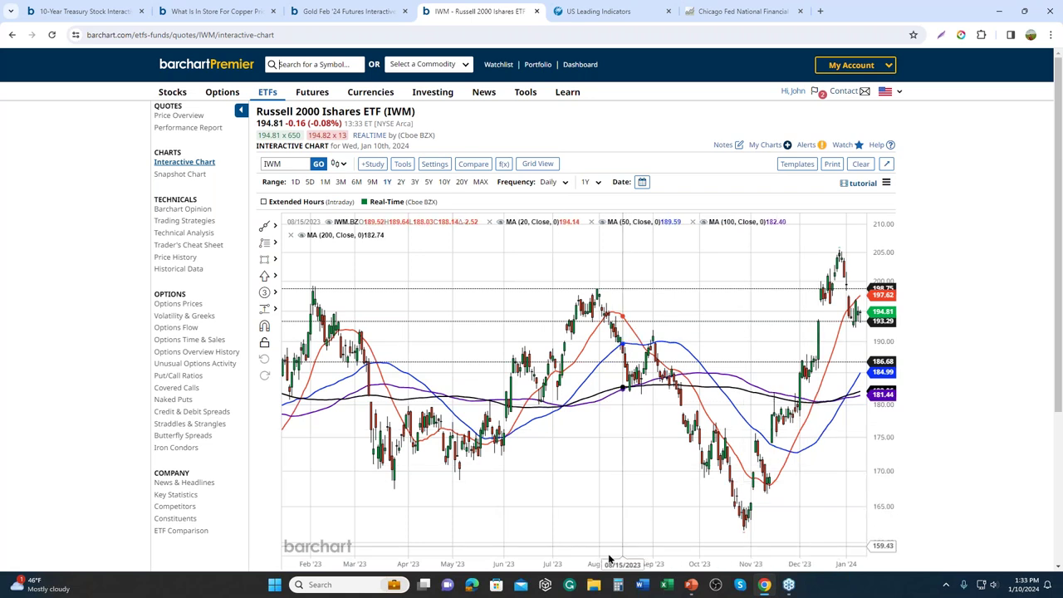
{"action": "scroll", "coordinate": [496, 564], "scroll_direction": "down", "scroll_amount": 3}
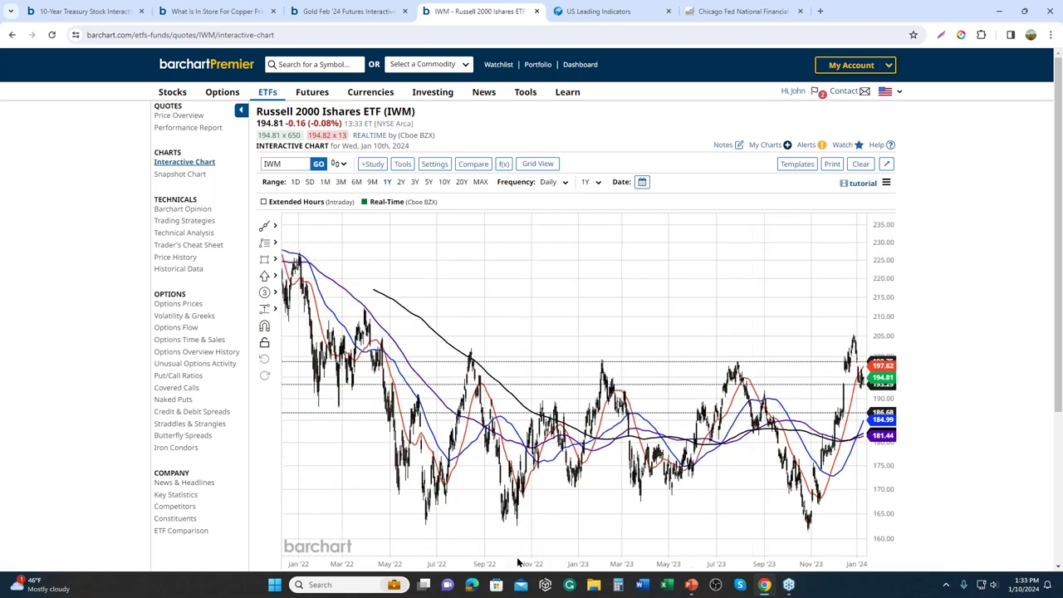
{"action": "left_click_drag", "start_coordinate": [689, 527], "coordinate": [661, 461]}
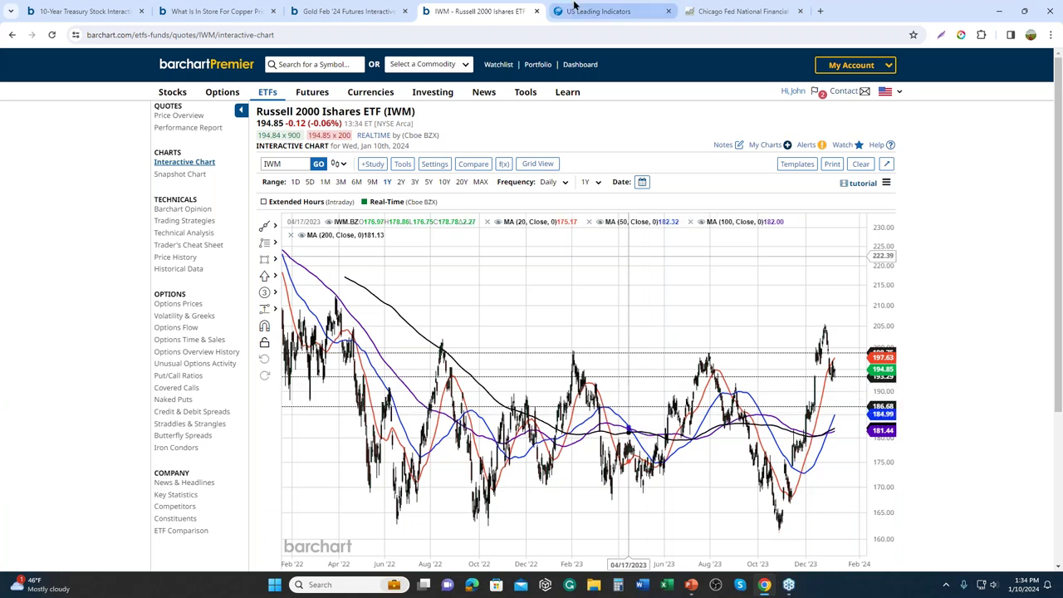
Open the S&P Retail SPDR (XRT) from the 2024 watchlist and review its fund basics, price performance and top holdings.
{"action": "left_click", "coordinate": [499, 64]}
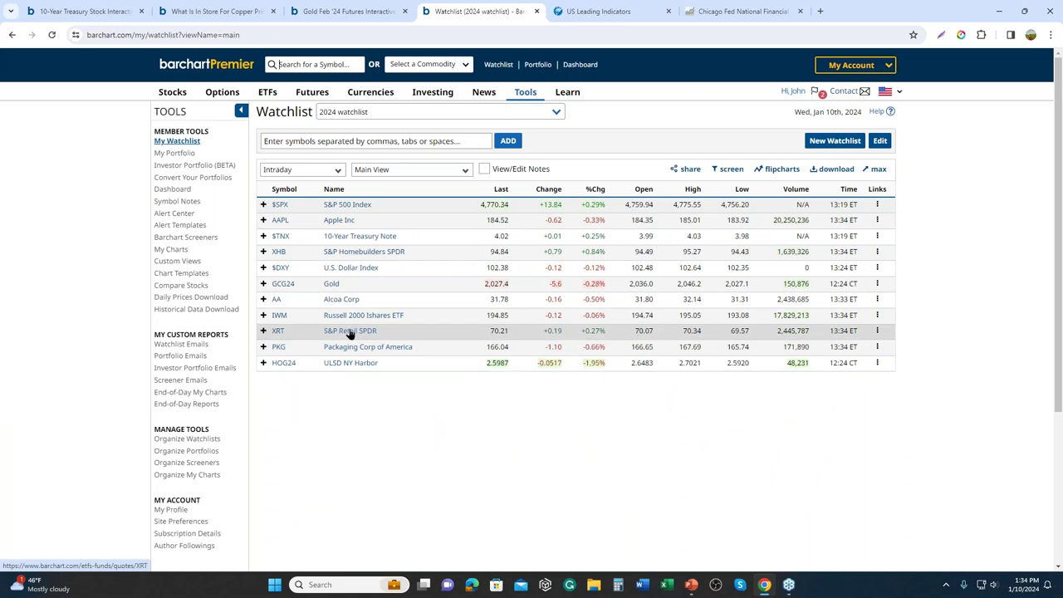
{"action": "left_click", "coordinate": [350, 332]}
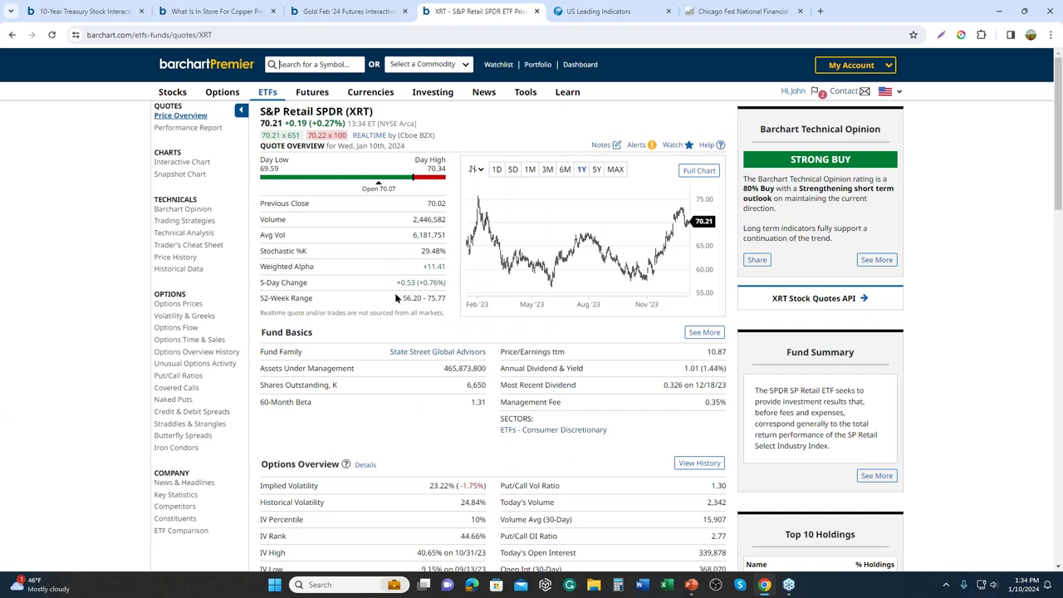
{"action": "scroll", "coordinate": [394, 292], "scroll_direction": "down", "scroll_amount": 2}
{"action": "scroll", "coordinate": [394, 294], "scroll_direction": "down", "scroll_amount": 3}
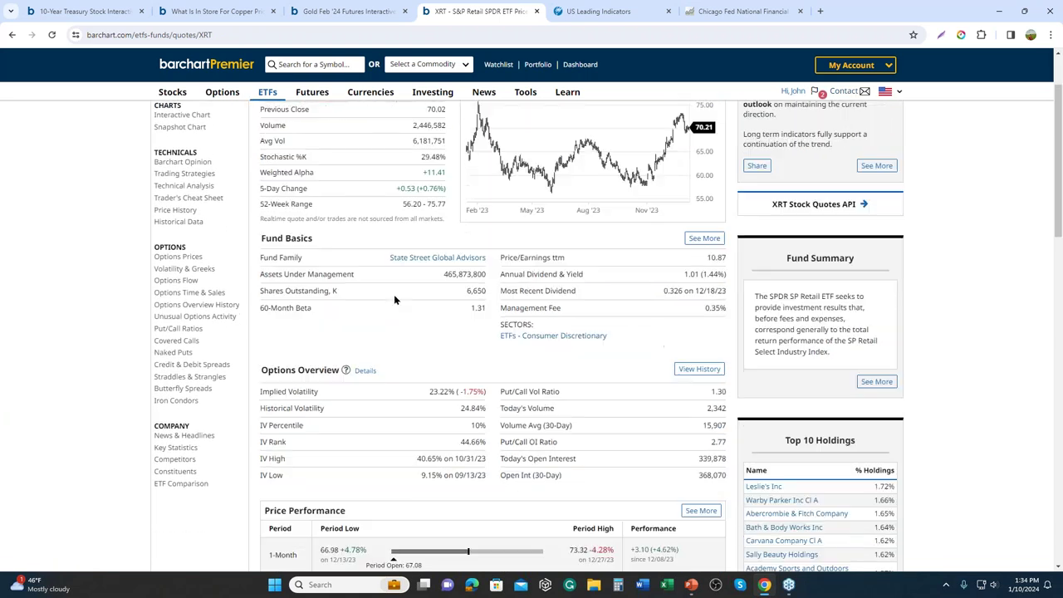
{"action": "scroll", "coordinate": [395, 303], "scroll_direction": "up", "scroll_amount": 1}
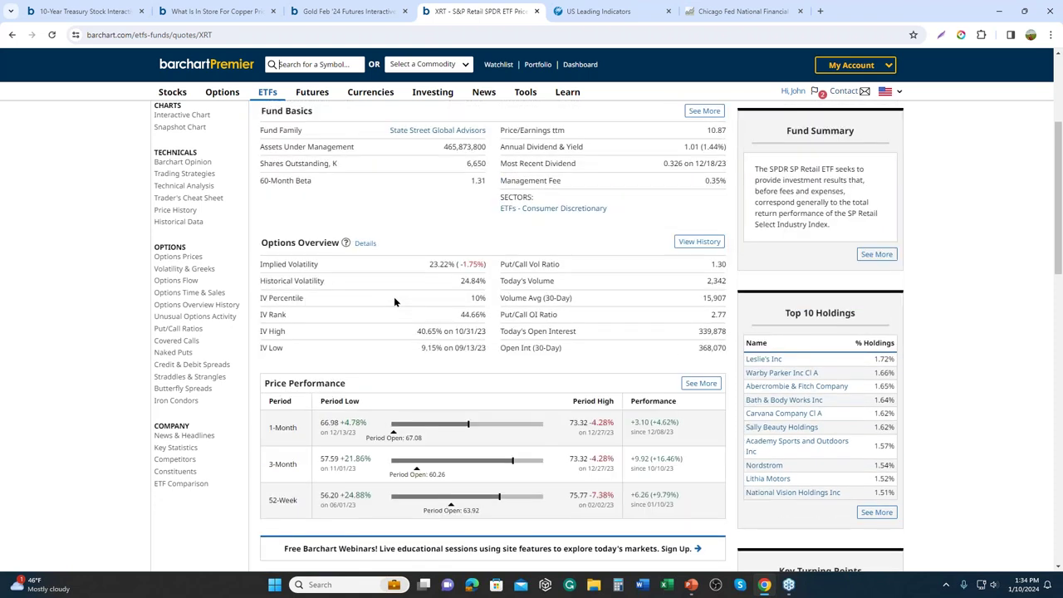
Open the full list of XRT's ETF constituents and look through the retail holdings.
{"action": "left_click", "coordinate": [175, 471]}
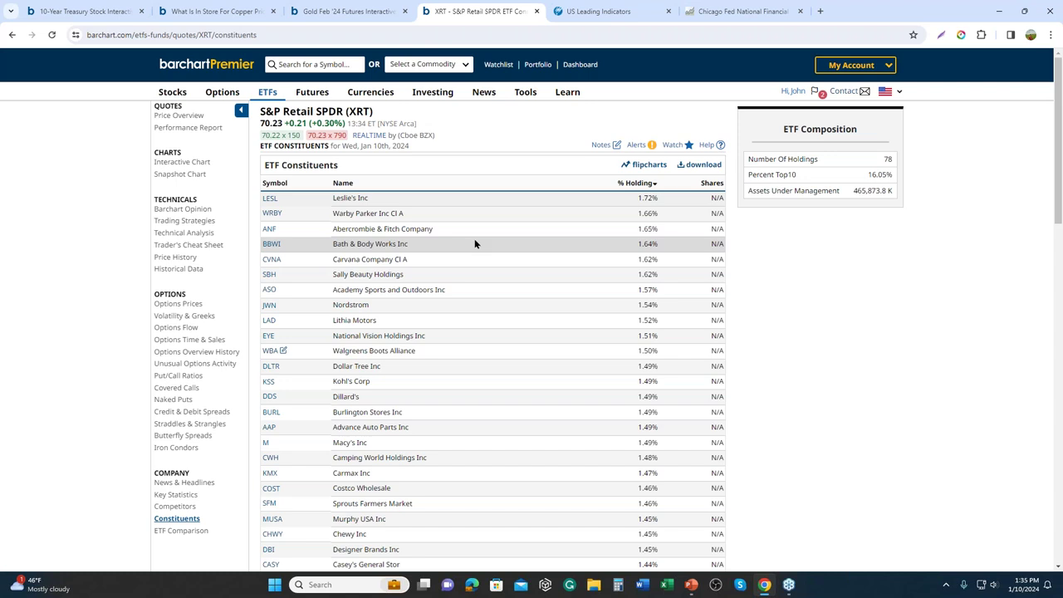
{"action": "scroll", "coordinate": [474, 243], "scroll_direction": "down", "scroll_amount": 3}
{"action": "scroll", "coordinate": [474, 246], "scroll_direction": "down", "scroll_amount": 2}
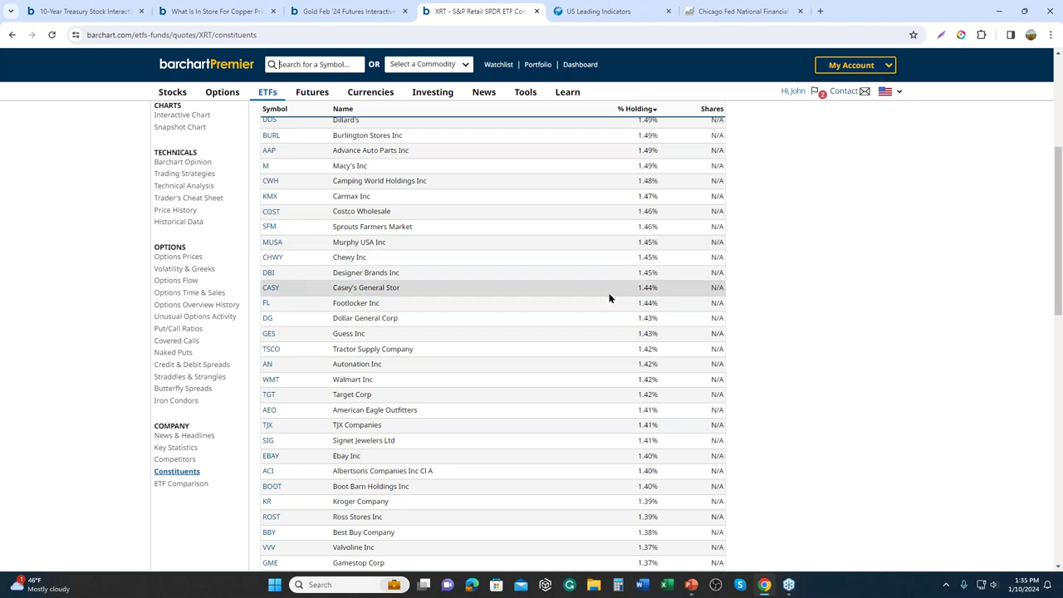
Read further down XRT's constituents to the lower-weighted retailers, and return to the larger holdings.
{"action": "scroll", "coordinate": [608, 299], "scroll_direction": "down", "scroll_amount": 3}
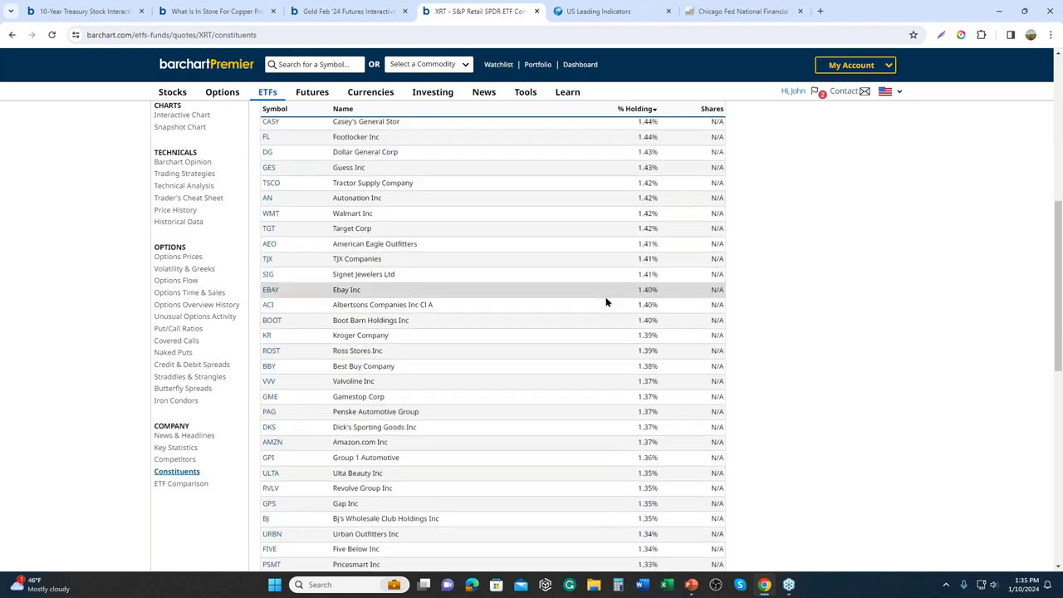
{"action": "scroll", "coordinate": [605, 298], "scroll_direction": "down", "scroll_amount": 2}
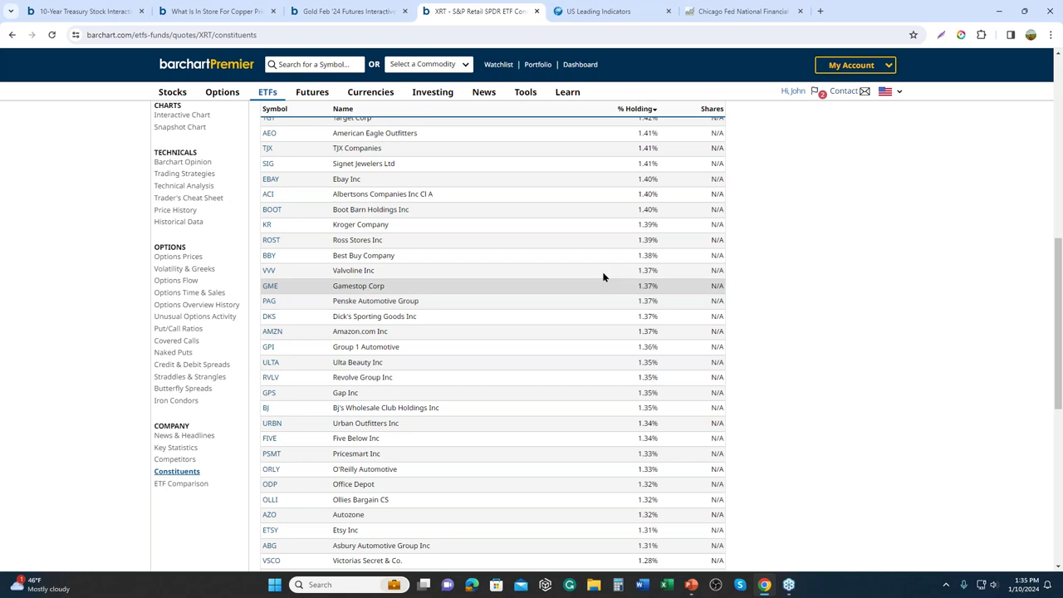
{"action": "scroll", "coordinate": [541, 223], "scroll_direction": "up", "scroll_amount": 1}
{"action": "scroll", "coordinate": [540, 238], "scroll_direction": "up", "scroll_amount": 2}
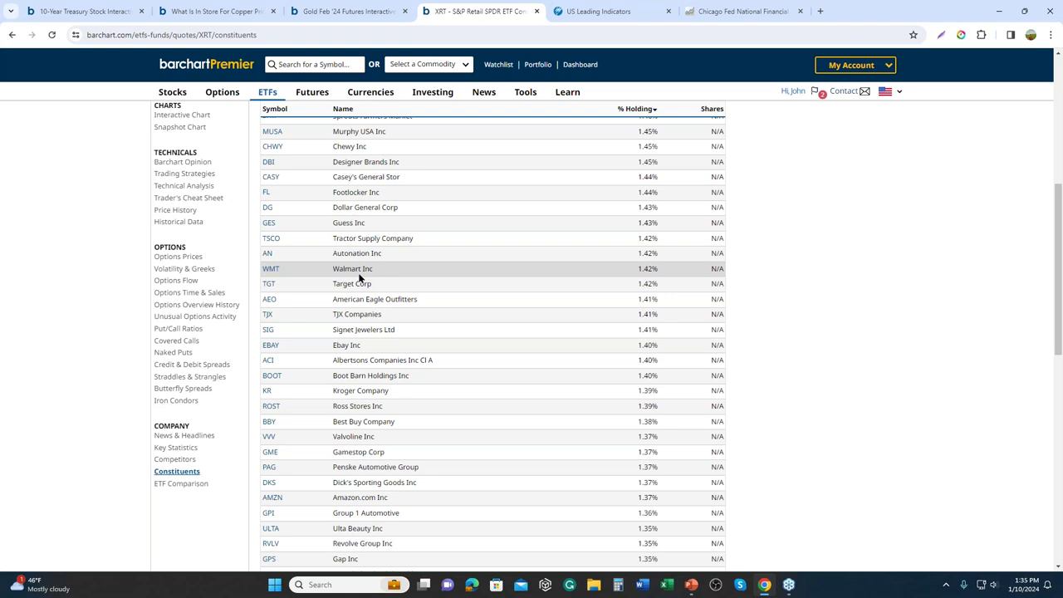
{"action": "scroll", "coordinate": [189, 241], "scroll_direction": "up", "scroll_amount": 3}
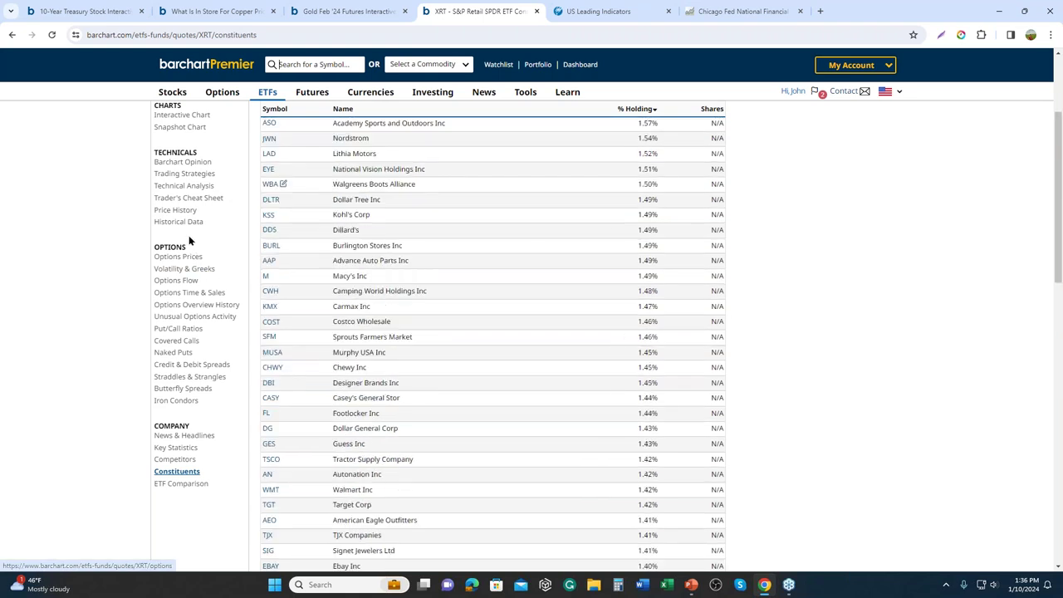
Open XRT's interactive chart and review its price over a 10-year range, ending on the 3-year weekly range.
{"action": "left_click", "coordinate": [189, 116]}
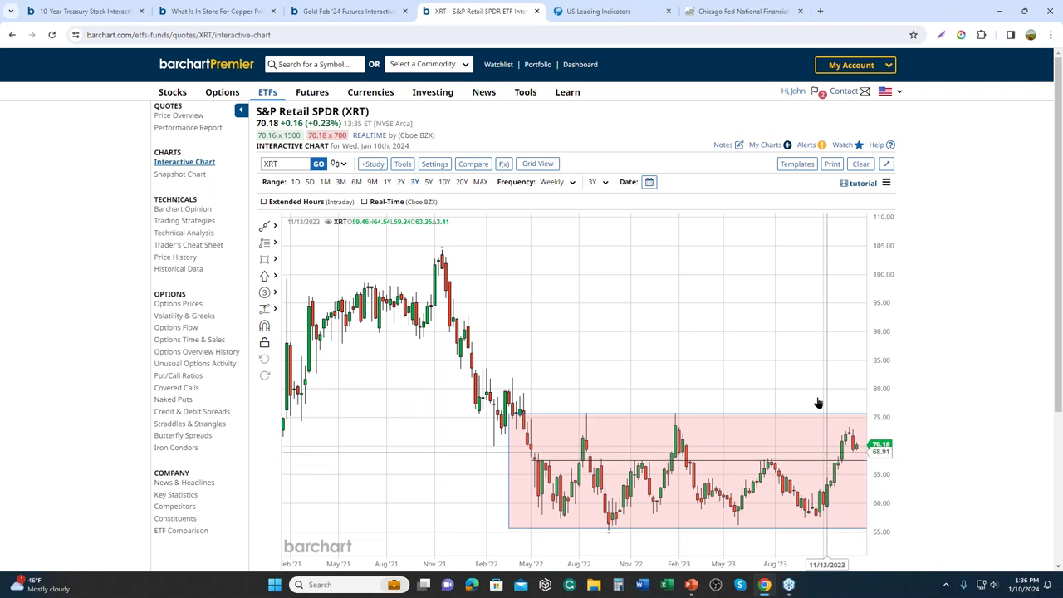
{"action": "left_click", "coordinate": [444, 183]}
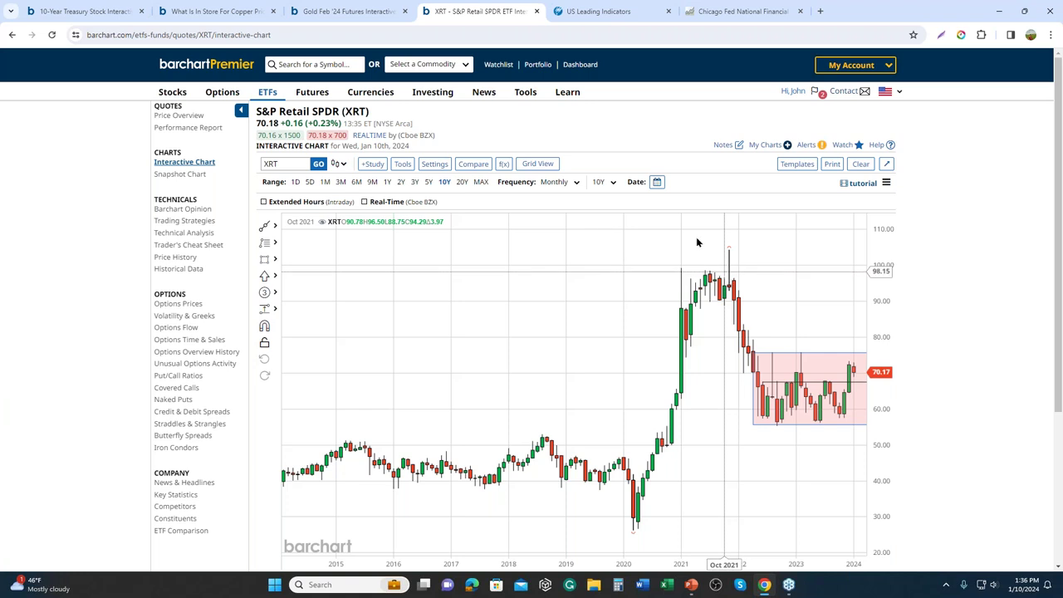
{"action": "left_click", "coordinate": [414, 183]}
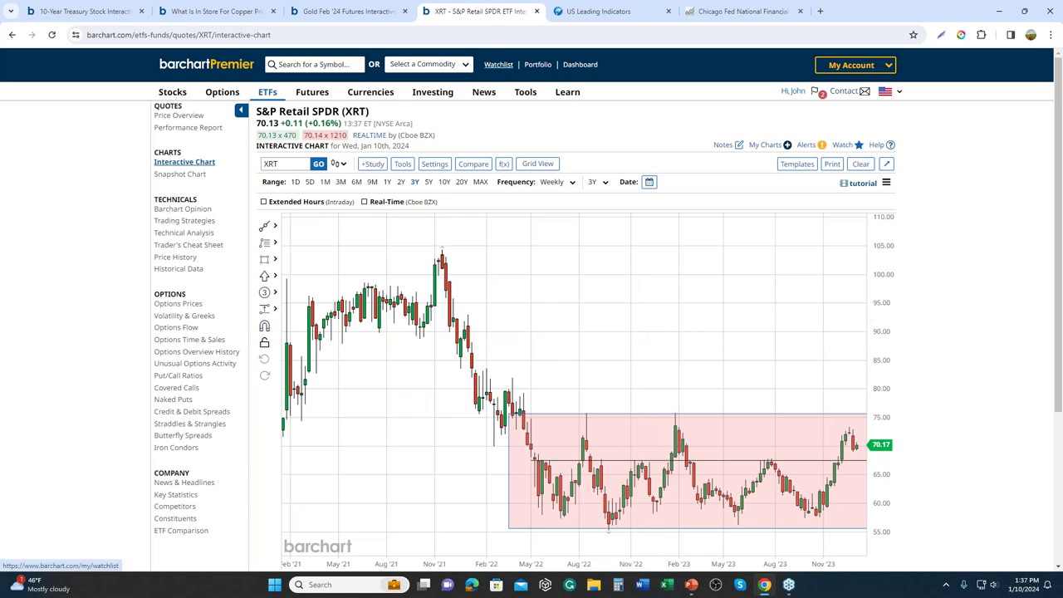
Open Packaging Corp of America (PKG) from the 2024 watchlist and review its fundamentals, options overview, analyst rating and earnings estimates.
{"action": "left_click", "coordinate": [499, 64]}
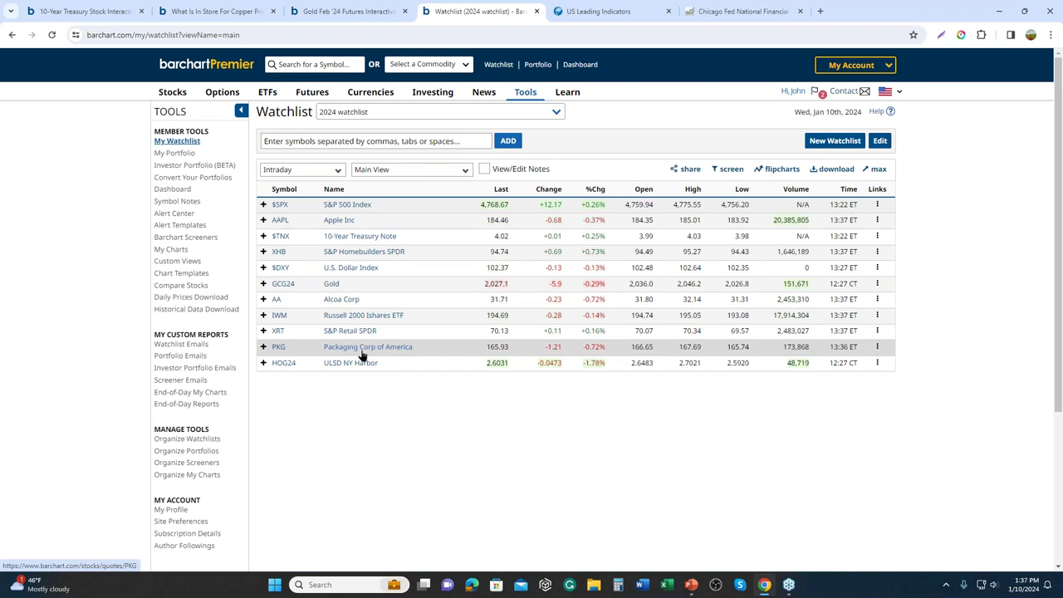
{"action": "left_click", "coordinate": [363, 353]}
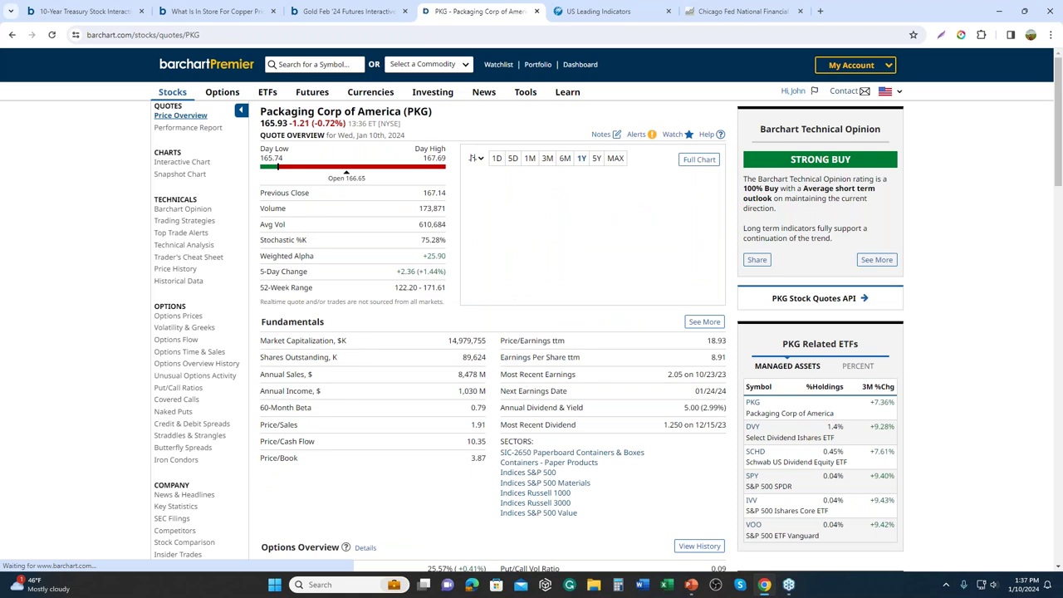
{"action": "scroll", "coordinate": [465, 339], "scroll_direction": "down", "scroll_amount": 4}
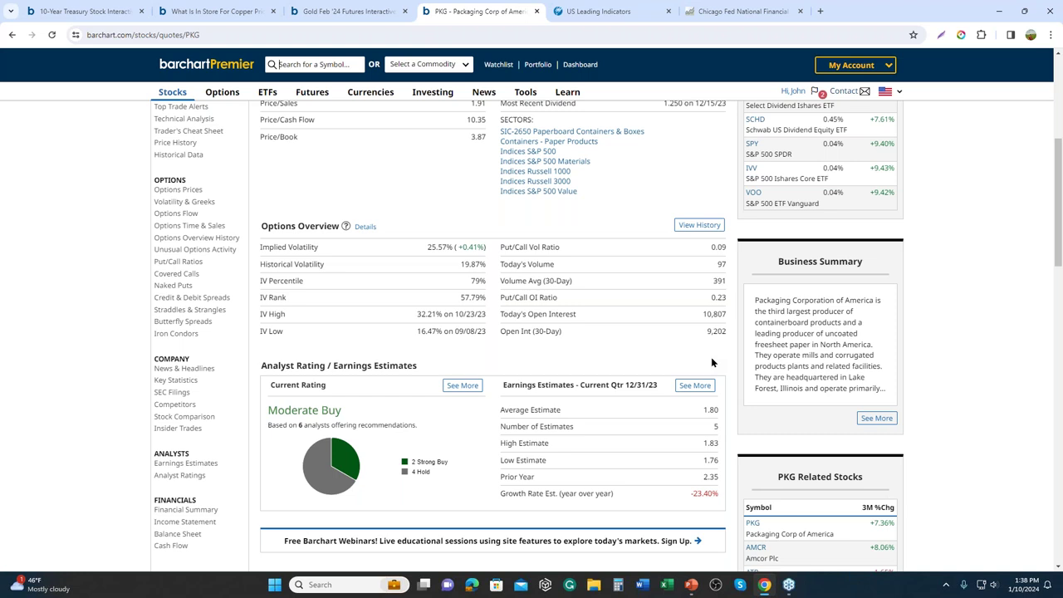
{"action": "scroll", "coordinate": [315, 210], "scroll_direction": "up", "scroll_amount": 3}
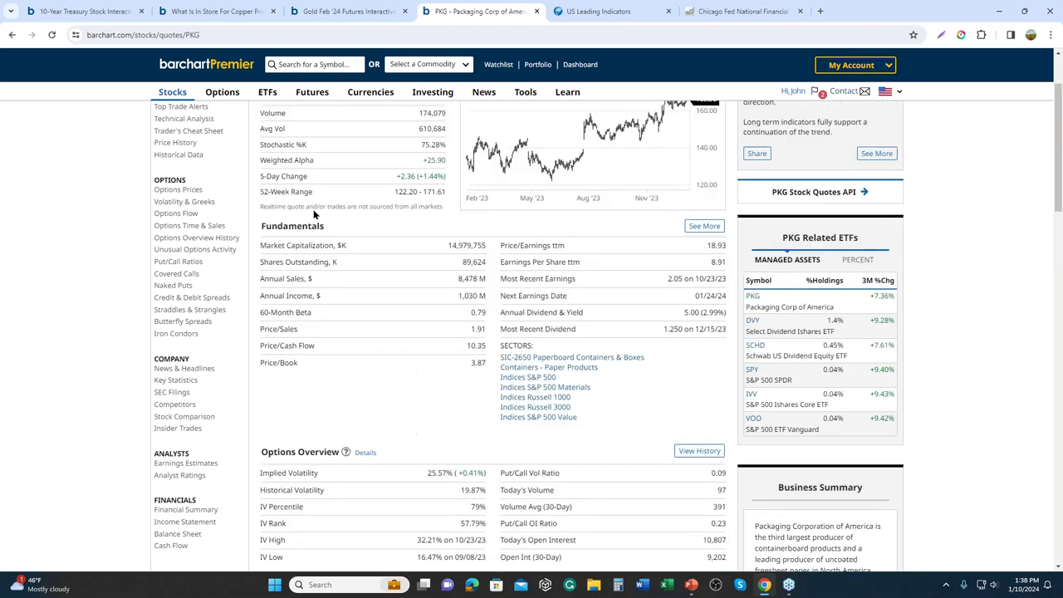
{"action": "scroll", "coordinate": [193, 163], "scroll_direction": "up", "scroll_amount": 1}
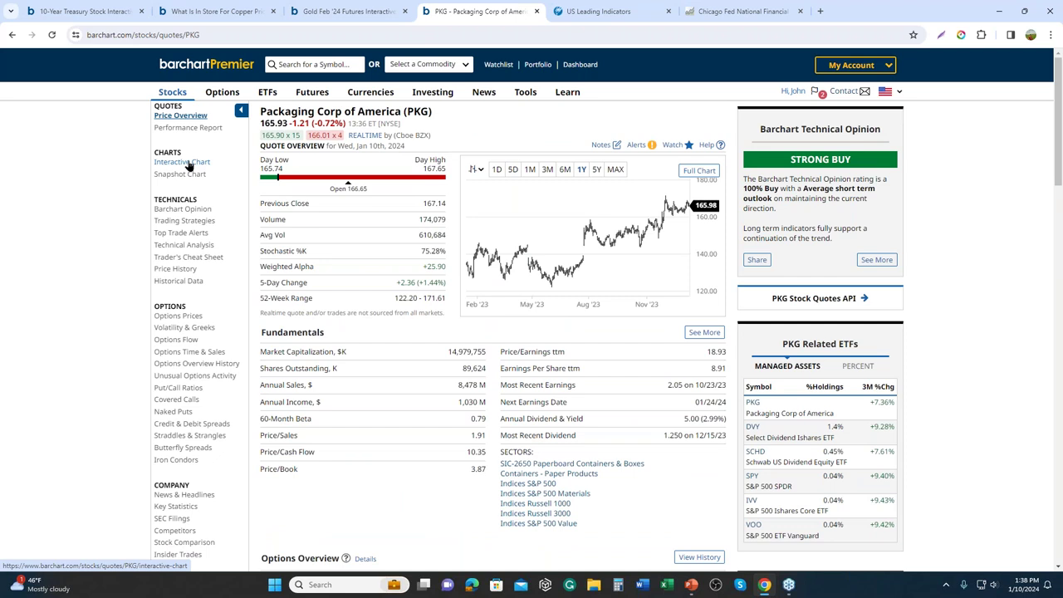
Open PKG's interactive chart and compare its weekly price with the S&P 500 overlay back to 2015 and up to the present.
{"action": "left_click", "coordinate": [185, 162]}
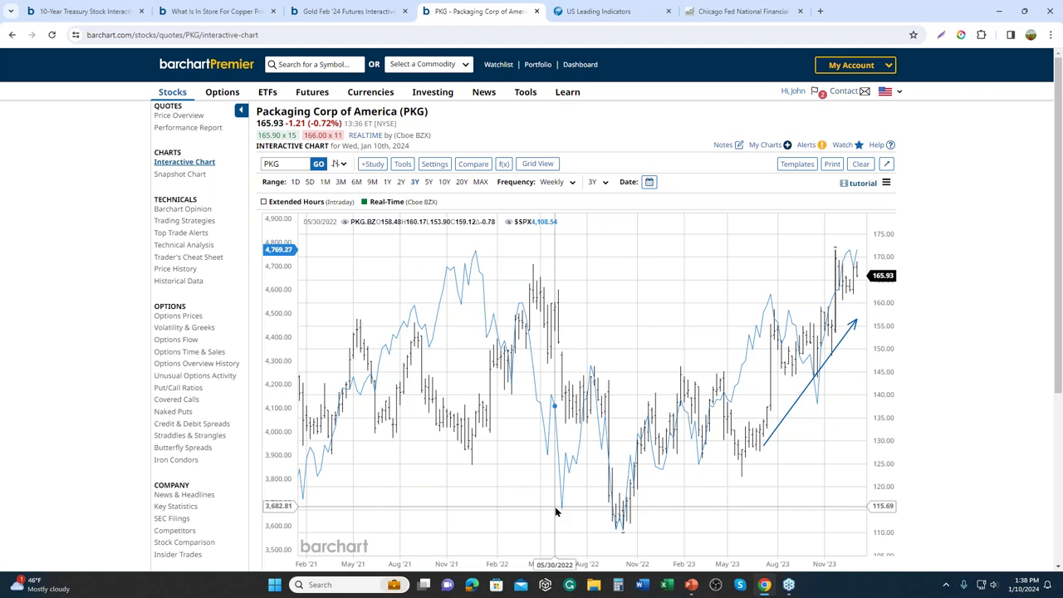
{"action": "scroll", "coordinate": [533, 567], "scroll_direction": "down", "scroll_amount": 3}
{"action": "scroll", "coordinate": [535, 567], "scroll_direction": "down", "scroll_amount": 2}
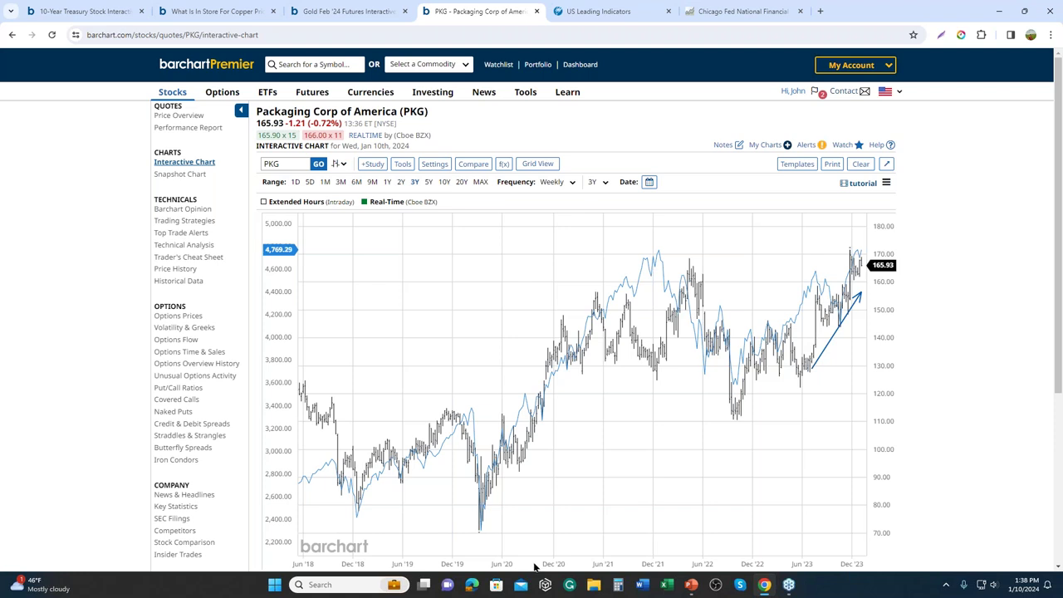
{"action": "scroll", "coordinate": [536, 566], "scroll_direction": "down", "scroll_amount": 2}
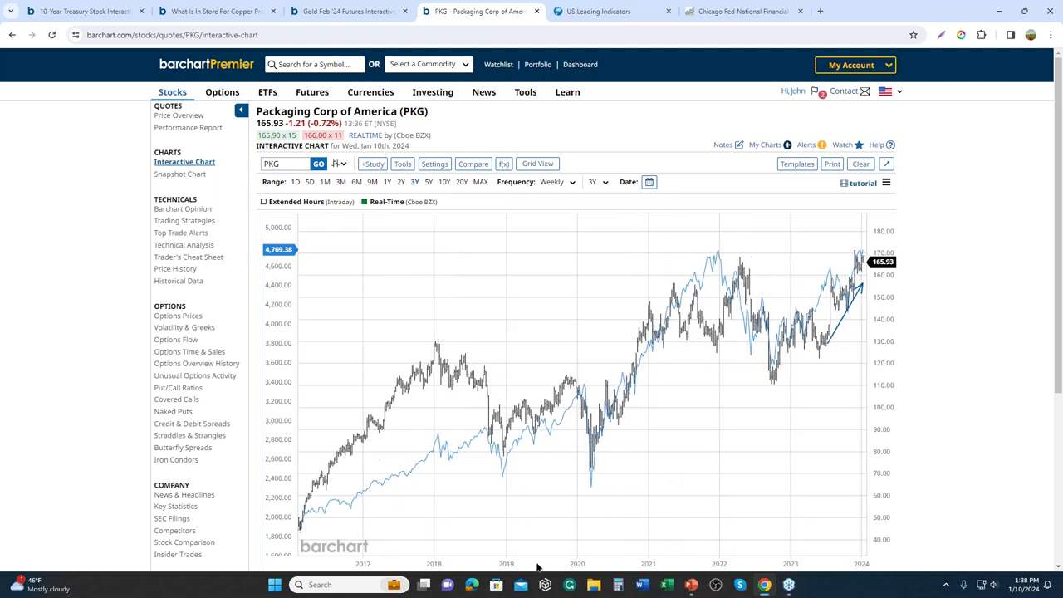
{"action": "left_click_drag", "start_coordinate": [499, 535], "coordinate": [670, 468]}
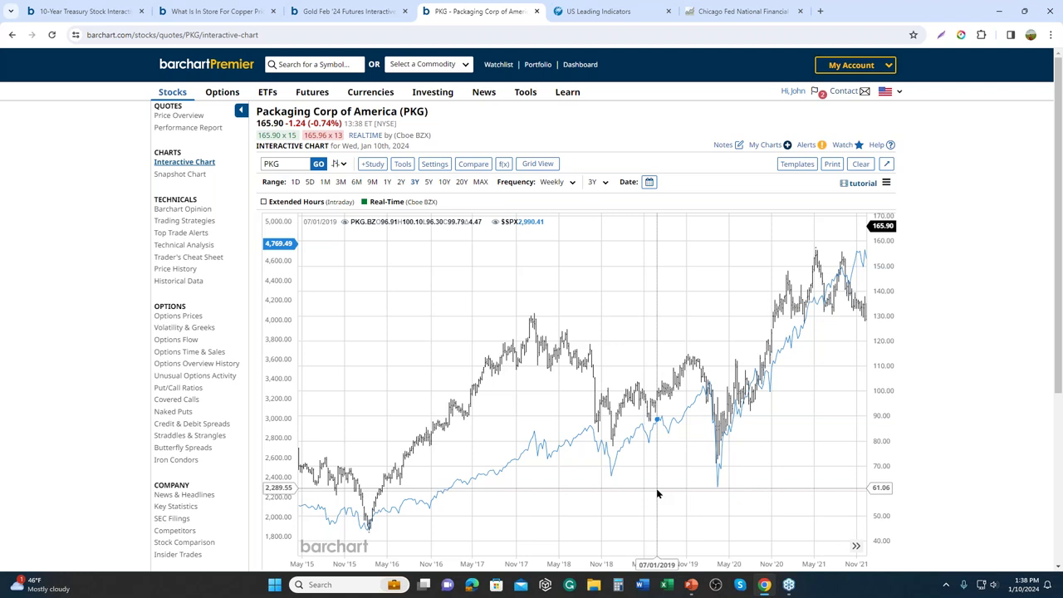
{"action": "left_click_drag", "start_coordinate": [657, 495], "coordinate": [538, 520]}
{"action": "left_click_drag", "start_coordinate": [696, 501], "coordinate": [610, 501]}
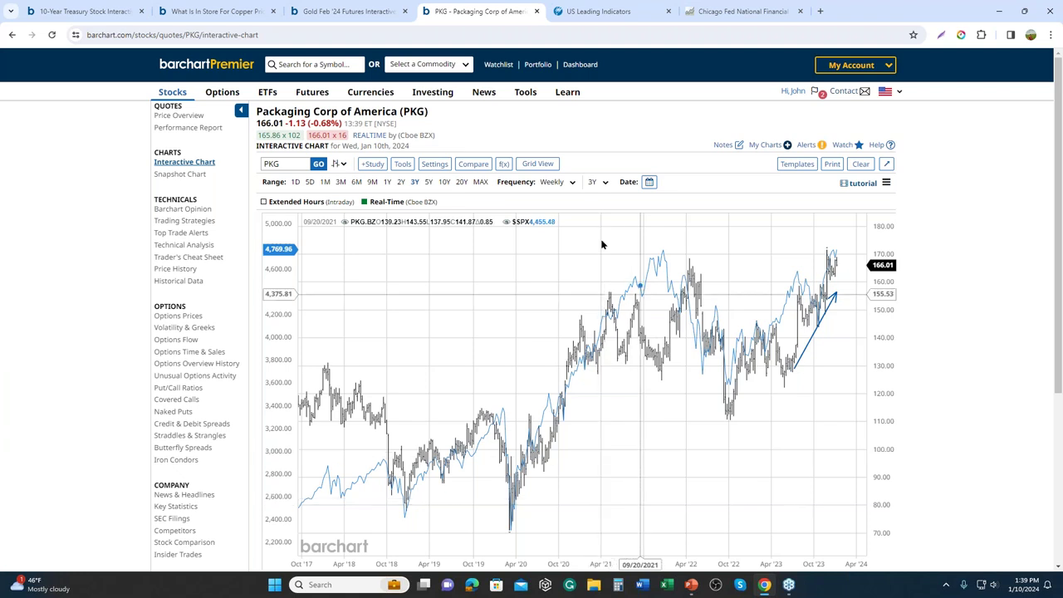
Open ULSD NY Harbor Feb '24 futures (HOG24) from the 2024 watchlist and bring up their interactive chart.
{"action": "left_click", "coordinate": [498, 67]}
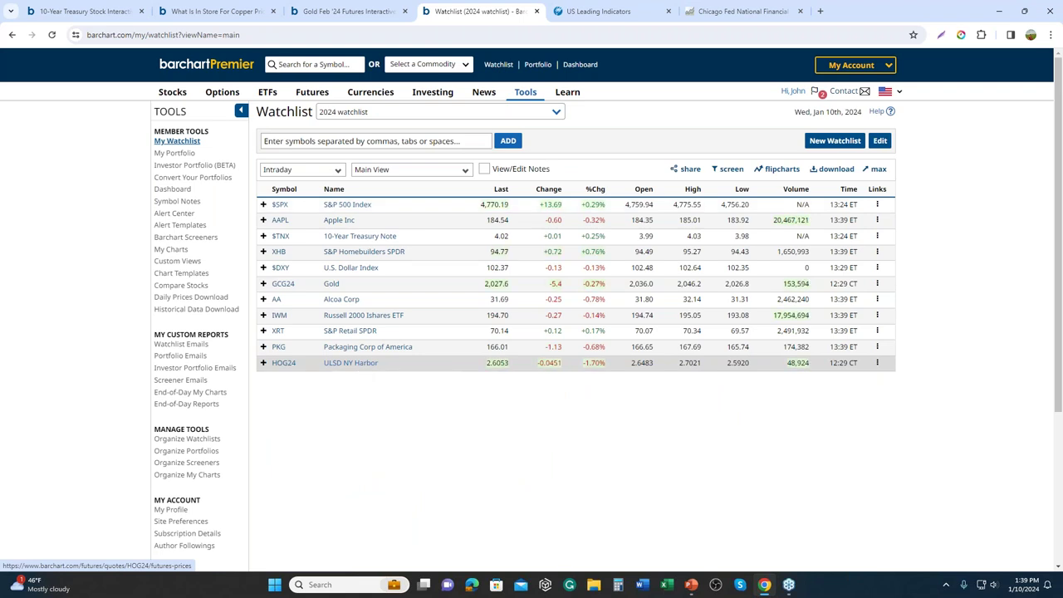
{"action": "left_click", "coordinate": [361, 366]}
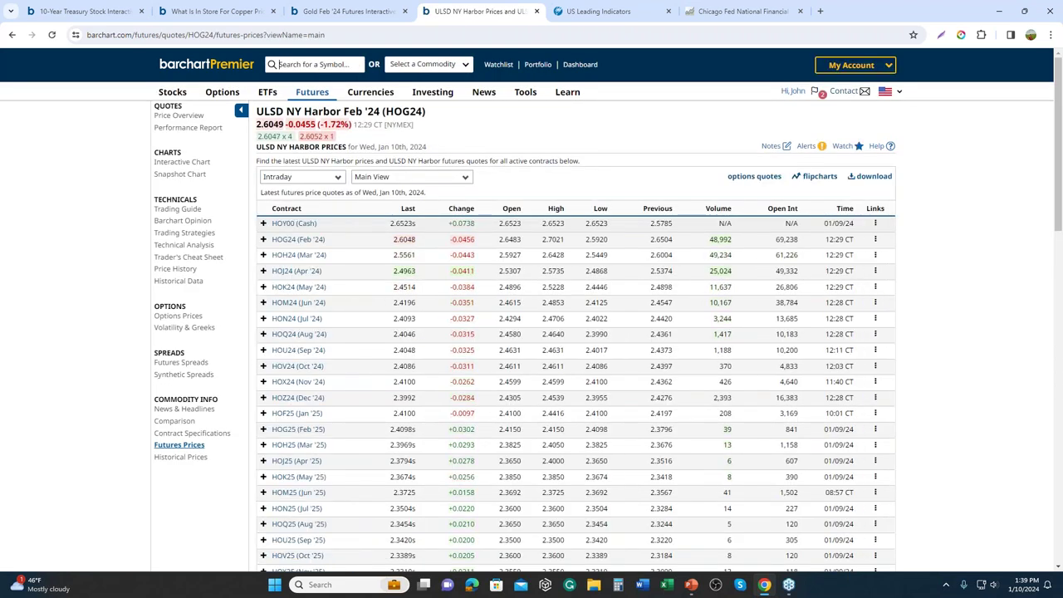
{"action": "left_click", "coordinate": [187, 162]}
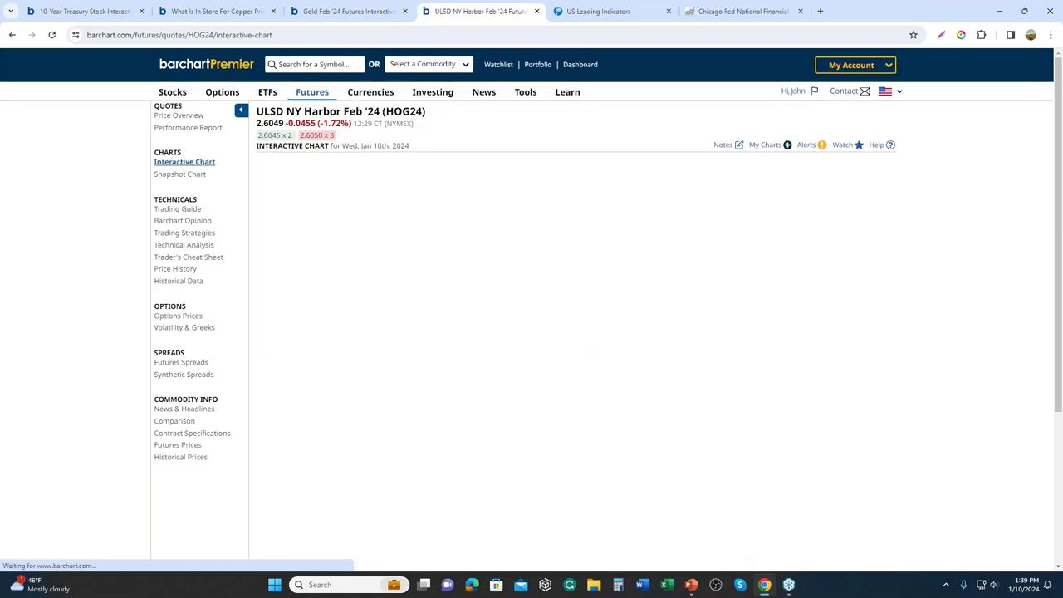
{"action": "left_click", "coordinate": [278, 64]}
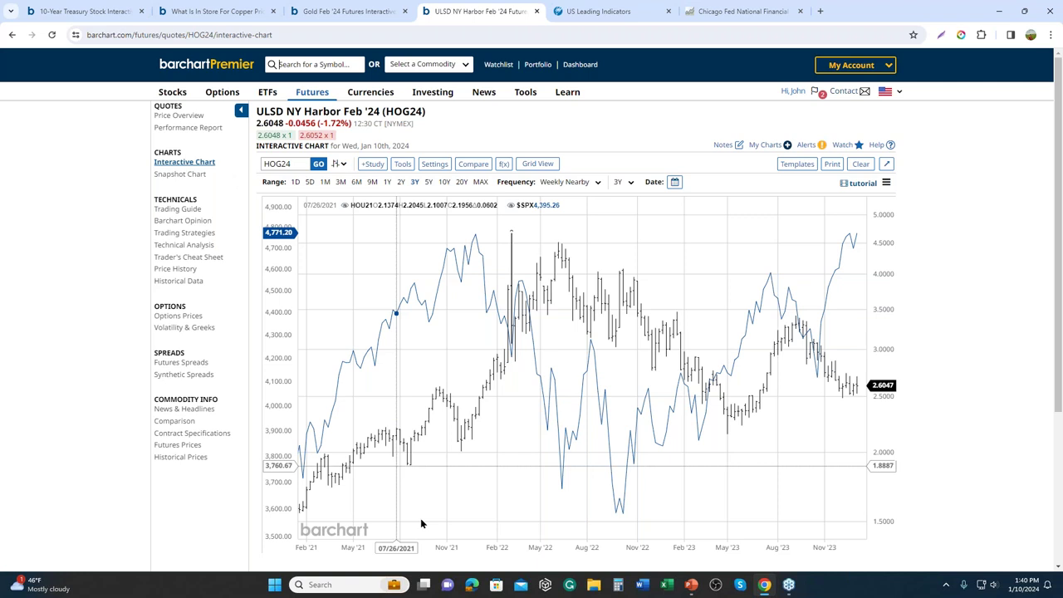
Compare heating oil's weekly price with the S&P 500 overlay on the HOG24 chart, looking back before 2016 and up to 2024.
{"action": "scroll", "coordinate": [570, 553], "scroll_direction": "down", "scroll_amount": 5}
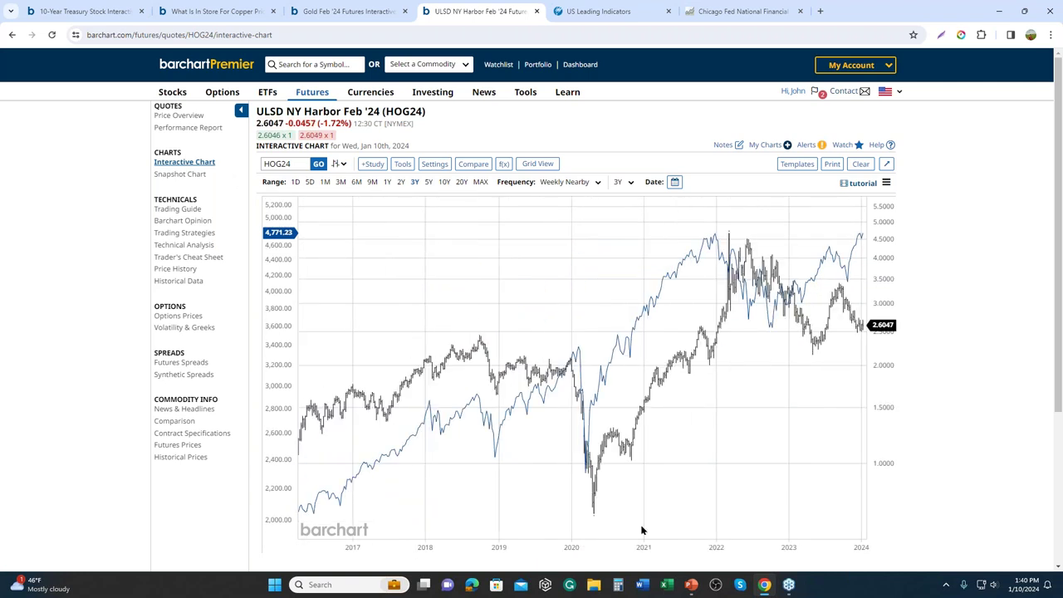
{"action": "left_click_drag", "start_coordinate": [679, 504], "coordinate": [577, 507]}
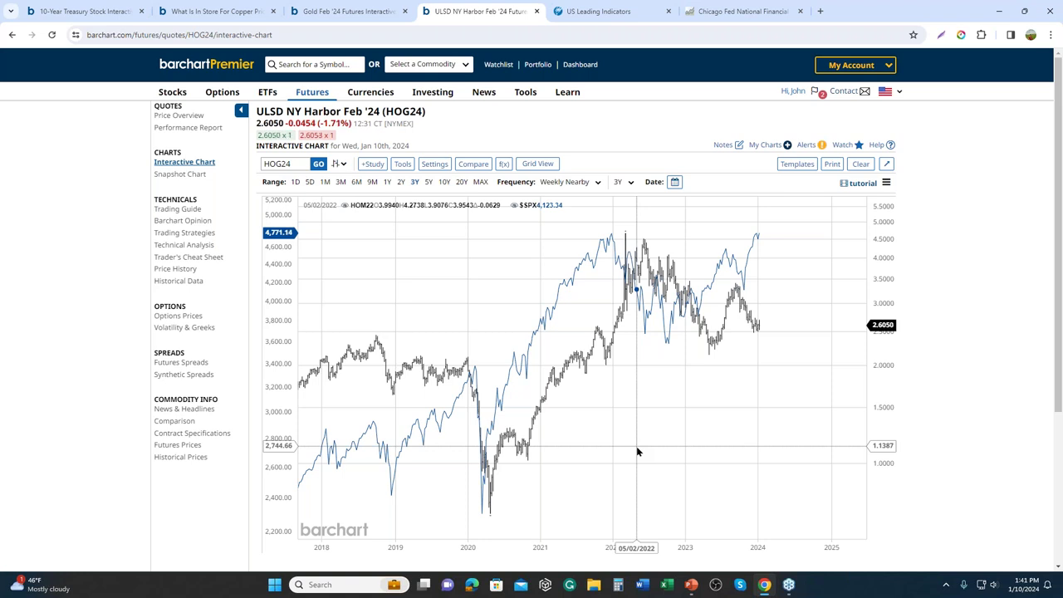
{"action": "left_click_drag", "start_coordinate": [622, 449], "coordinate": [737, 457]}
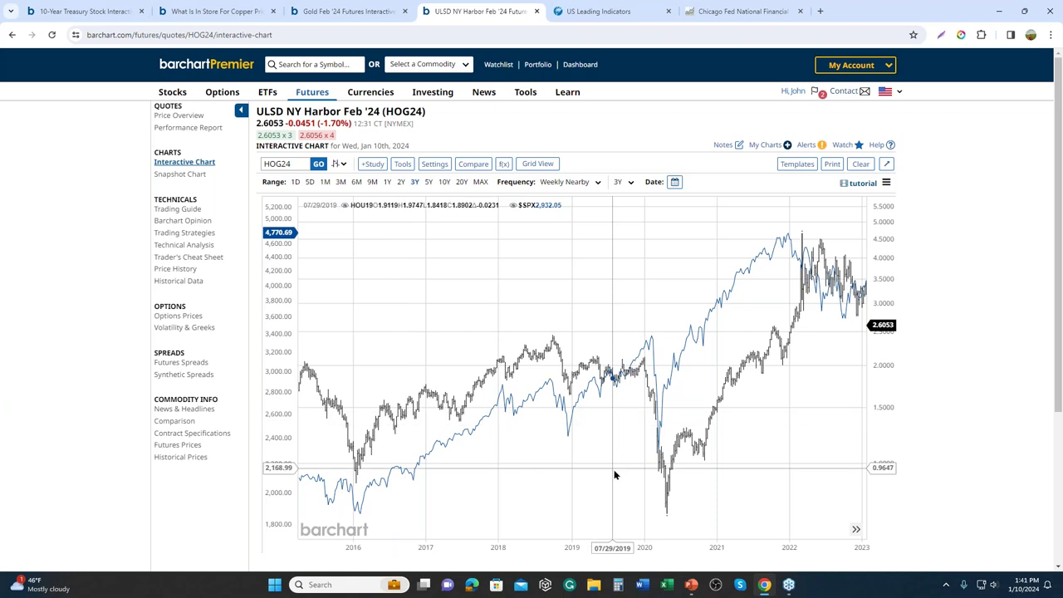
{"action": "left_click_drag", "start_coordinate": [732, 500], "coordinate": [589, 494]}
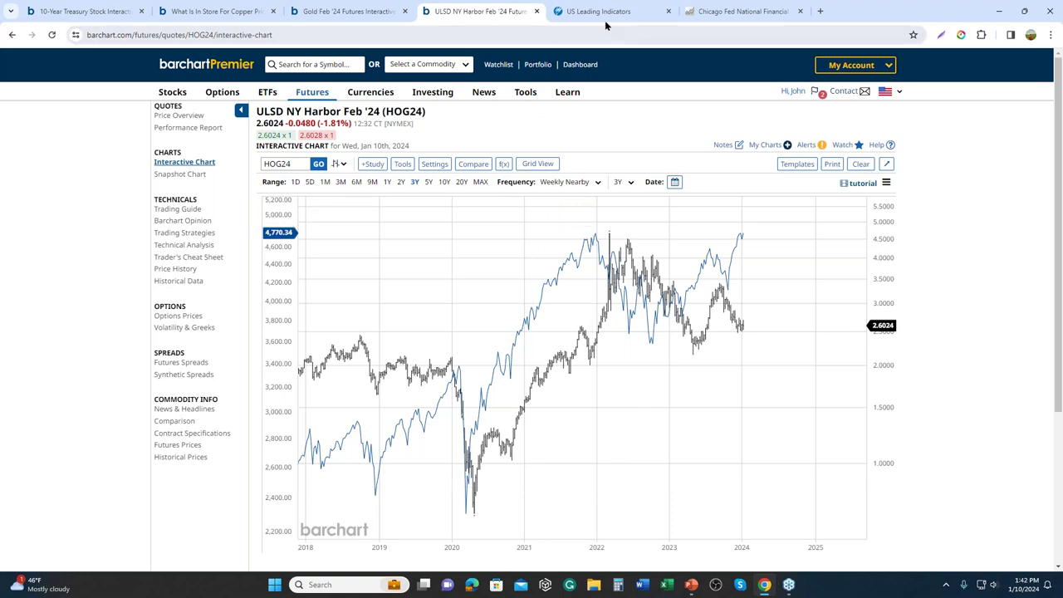
Return to the 2024 watchlist, and switch to The Conference Board's US Leading Indicators page to review the LEI component contributions.
{"action": "left_click", "coordinate": [499, 65]}
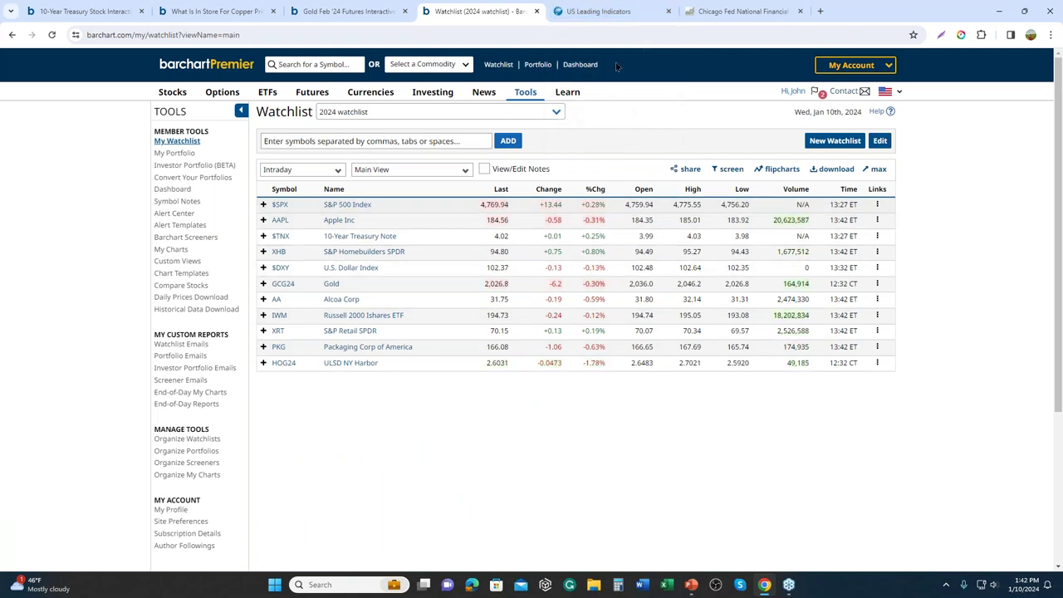
{"action": "left_click", "coordinate": [618, 12]}
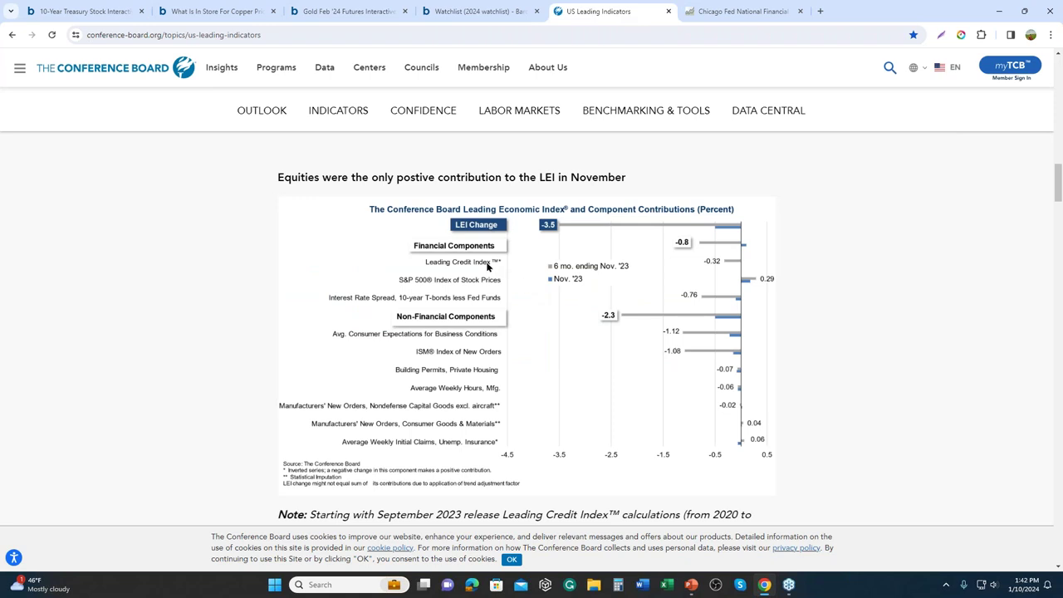